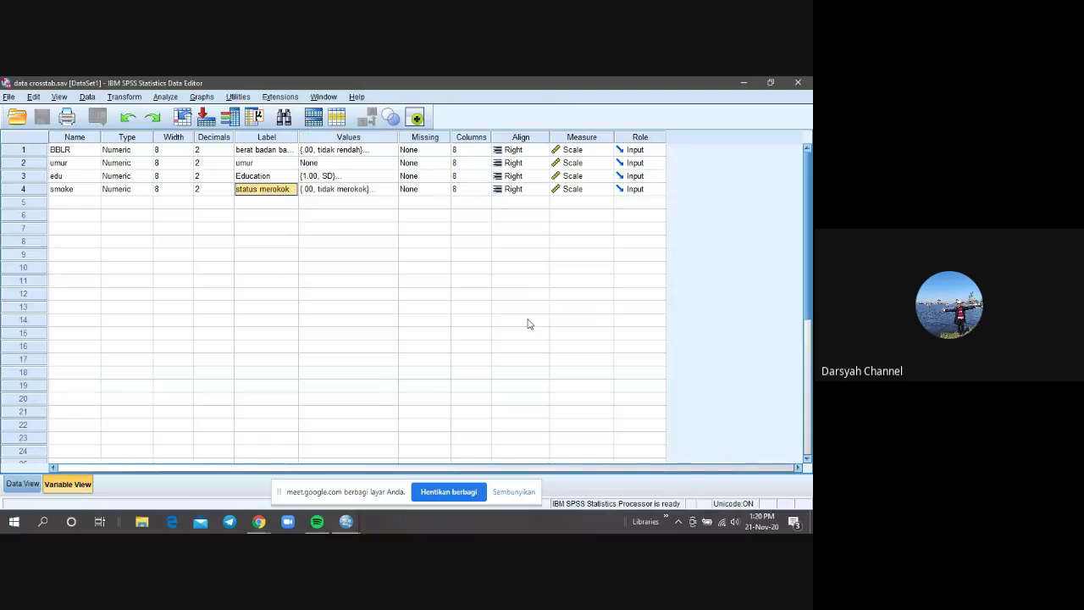
- Look over the case values in the data sheet, and return to the variable definitions
click(24, 484)
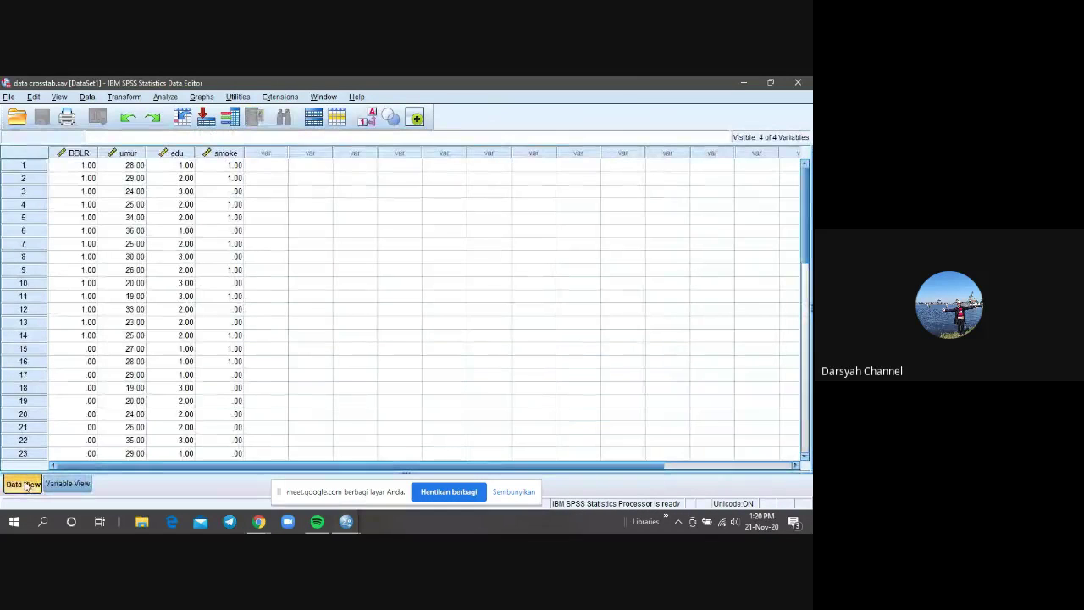
click(81, 485)
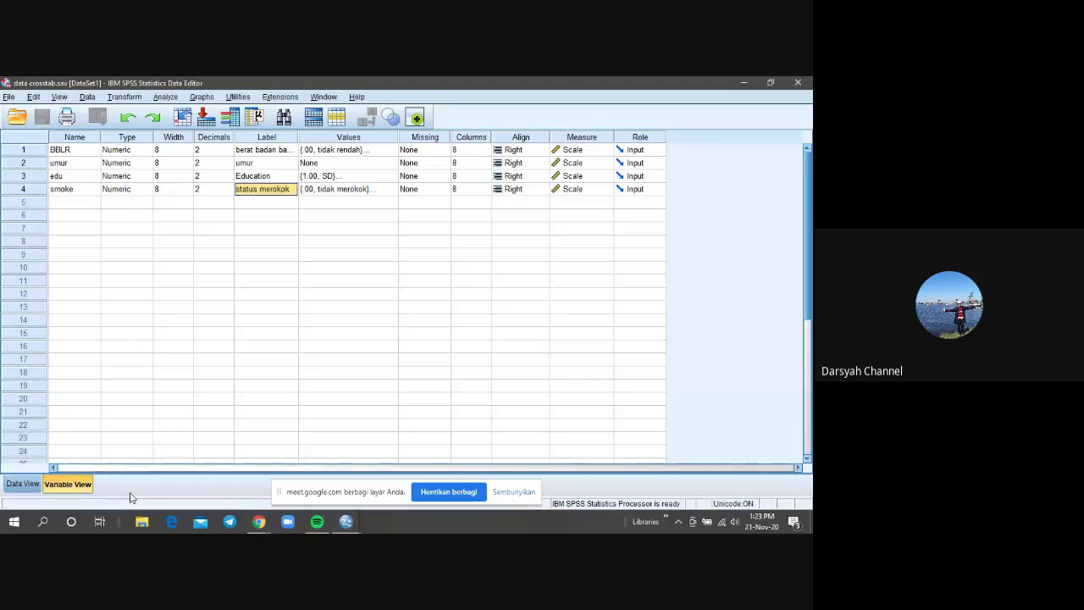
- Raise the system volume to 84
key(XF86AudioRaiseVolume)
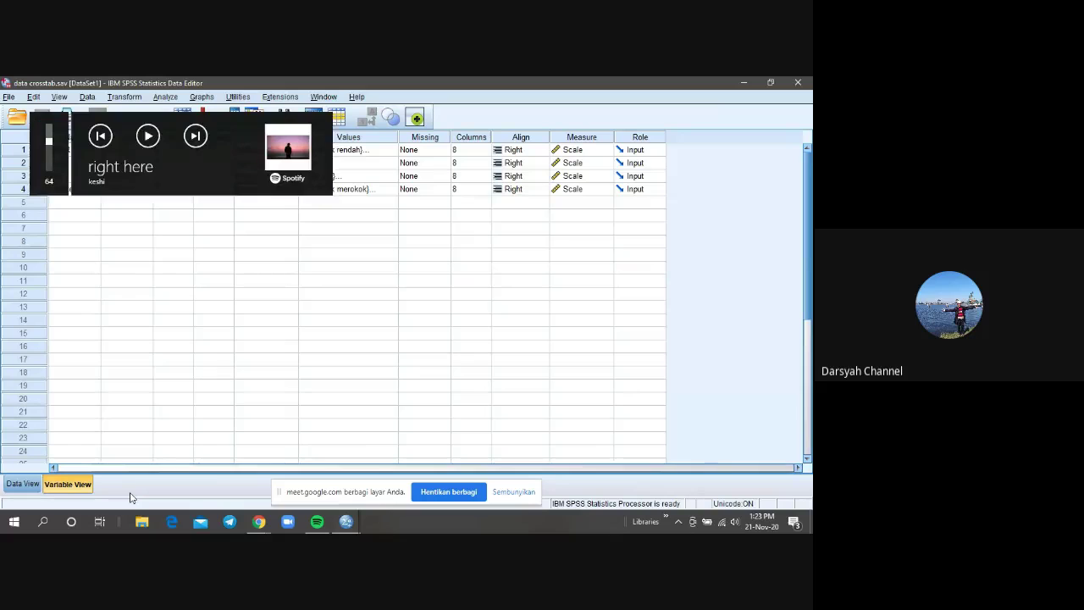
key(XF86AudioRaiseVolume)
key(XF86AudioRaiseVolume)
key(XF86AudioRaiseVolume)
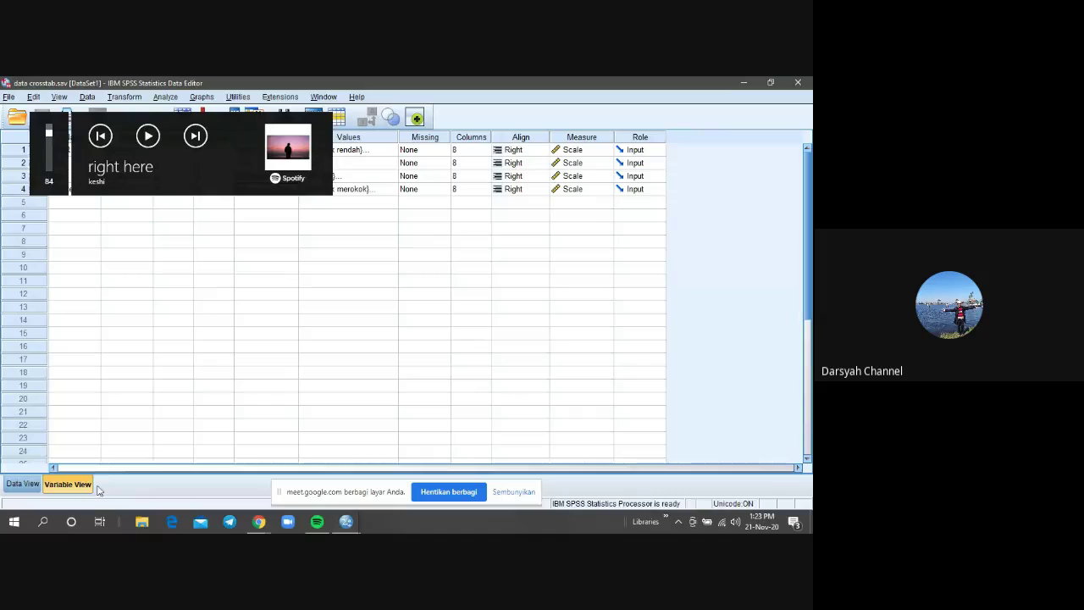
- Examine the BBLR, umur, edu and smoke values of individual cases, including rows 1 to 3 and 15, and check the variable definitions
click(36, 483)
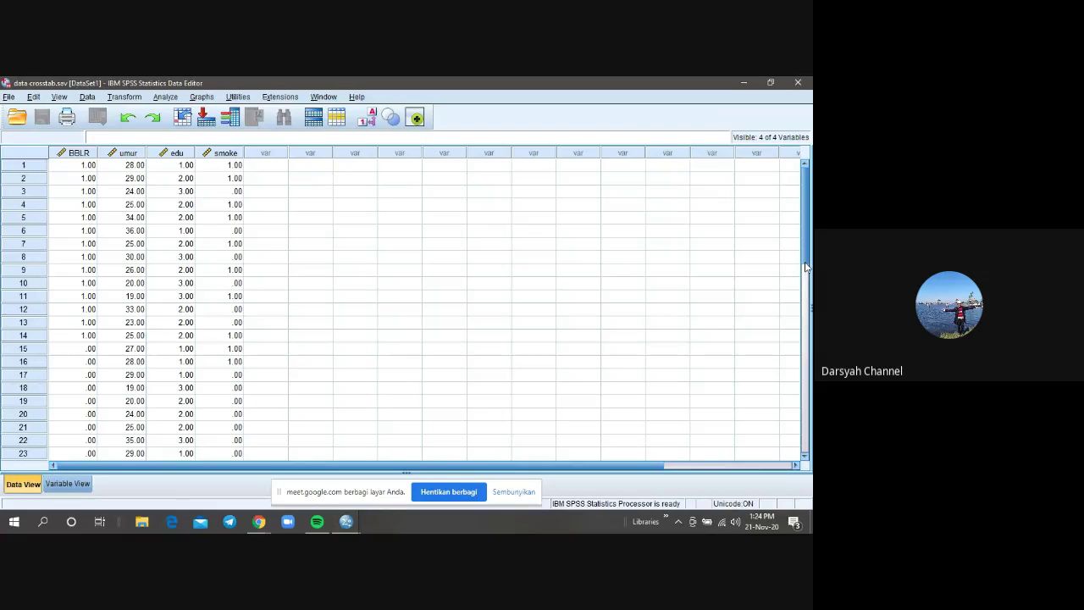
mouse_move(806, 267)
mouse_down()
mouse_move(807, 288)
mouse_move(805, 261)
mouse_up()
click(90, 166)
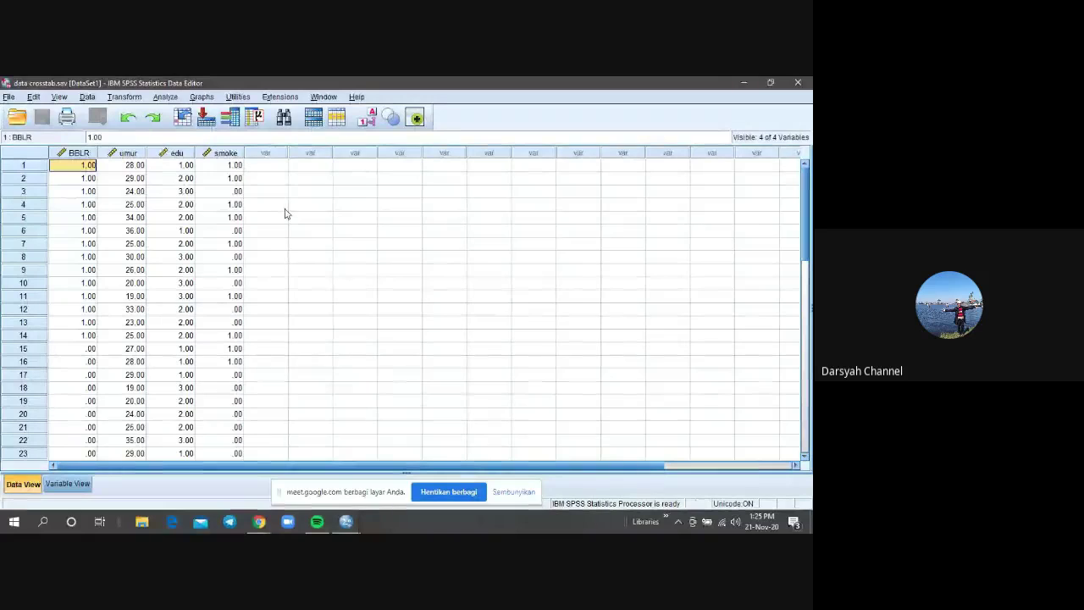
click(91, 349)
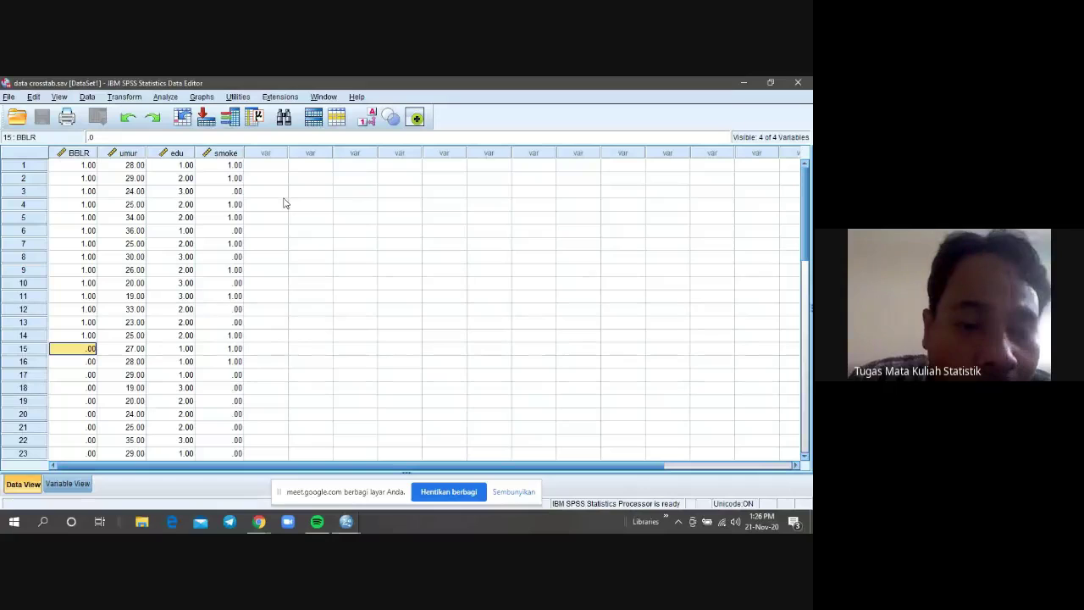
click(237, 165)
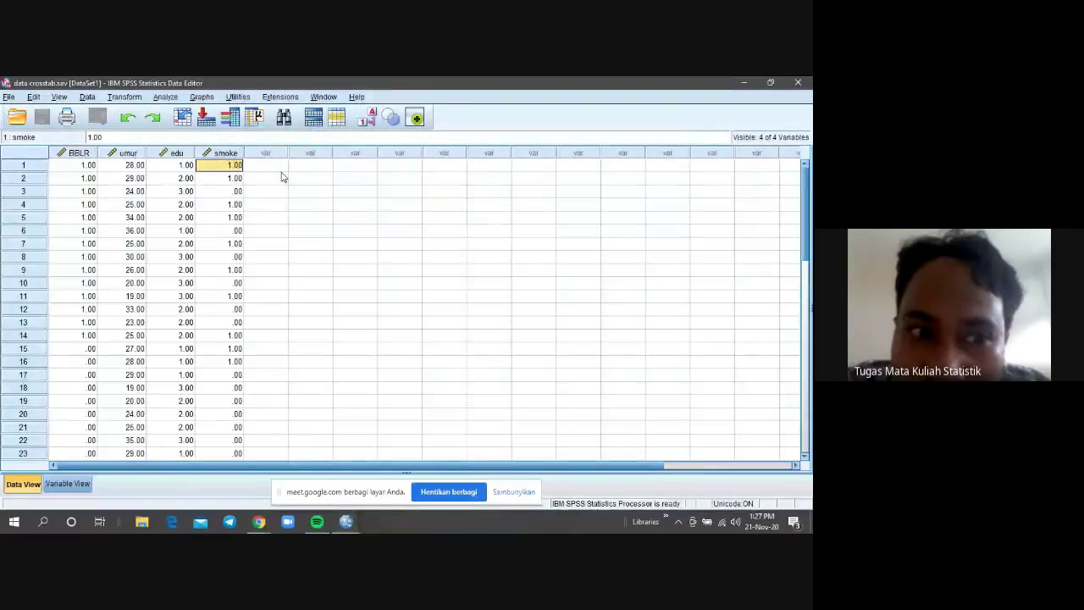
click(189, 178)
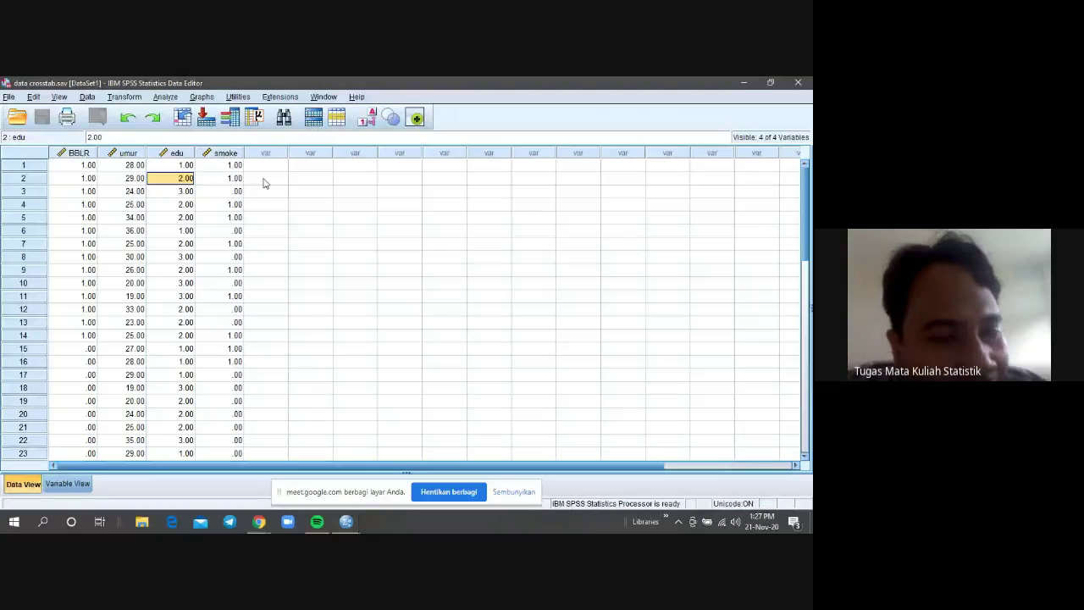
key(Down)
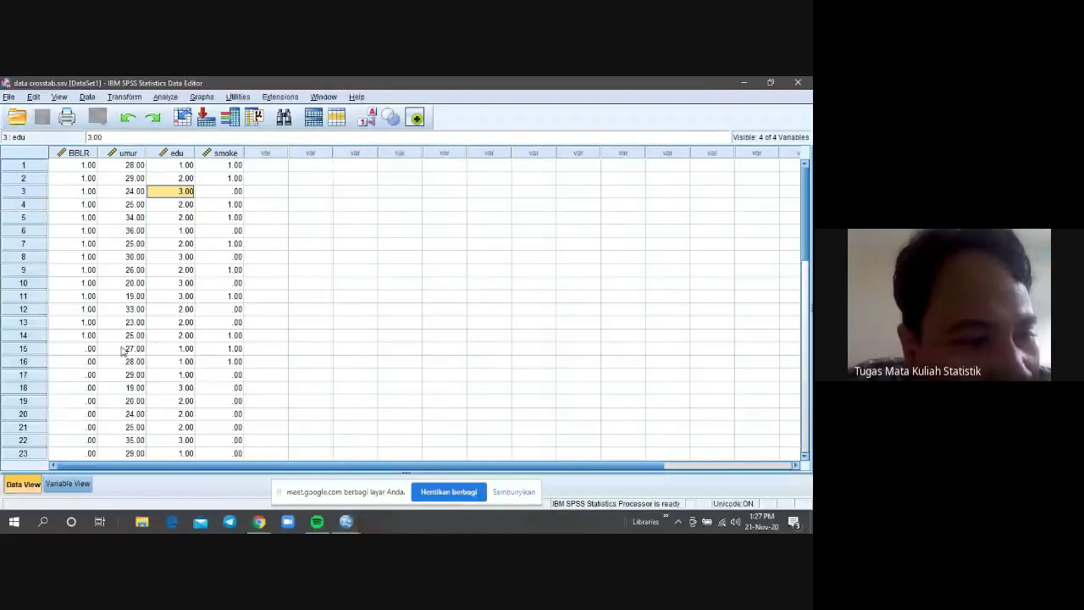
drag(85, 352, 263, 353)
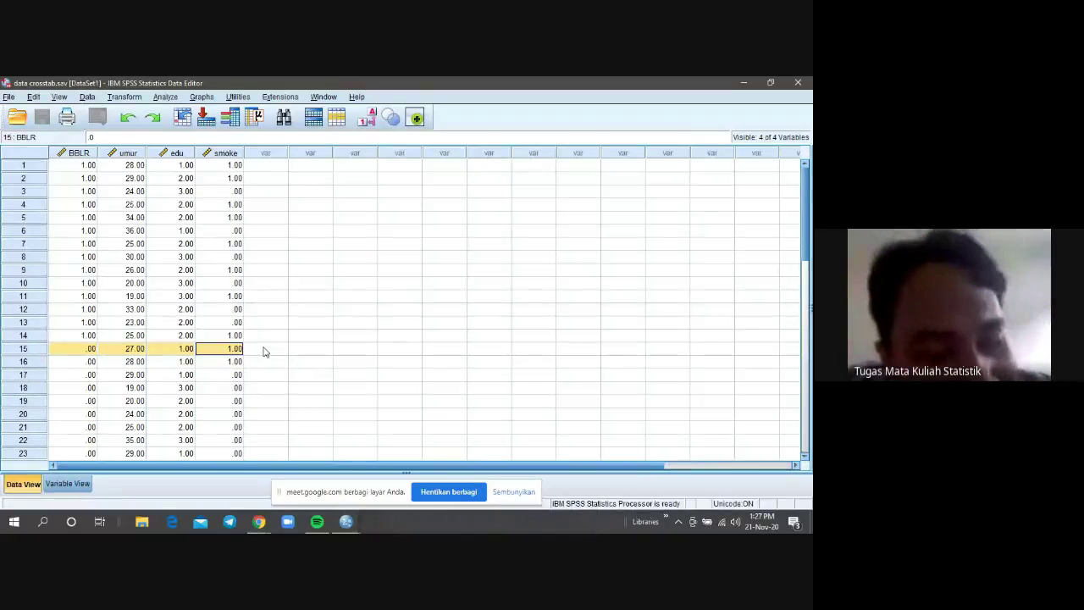
key(XF86AudioRaiseVolume)
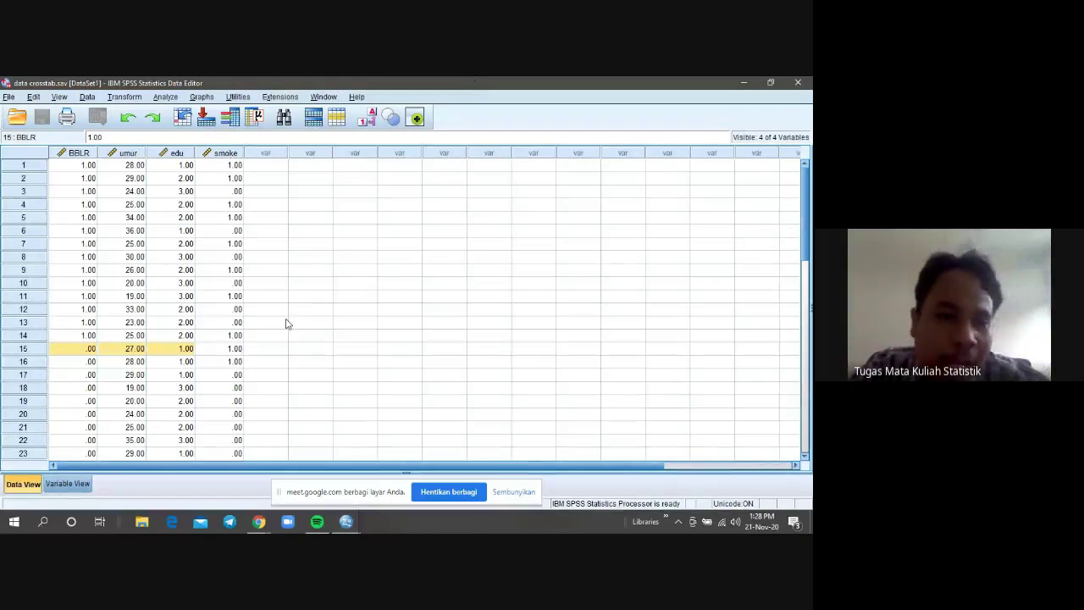
click(281, 351)
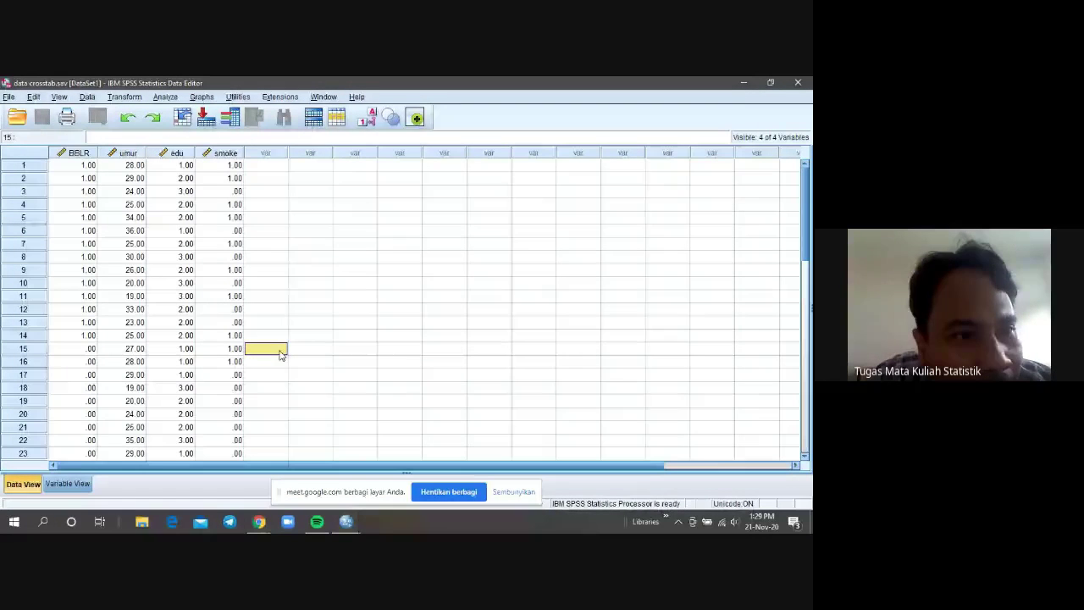
click(68, 483)
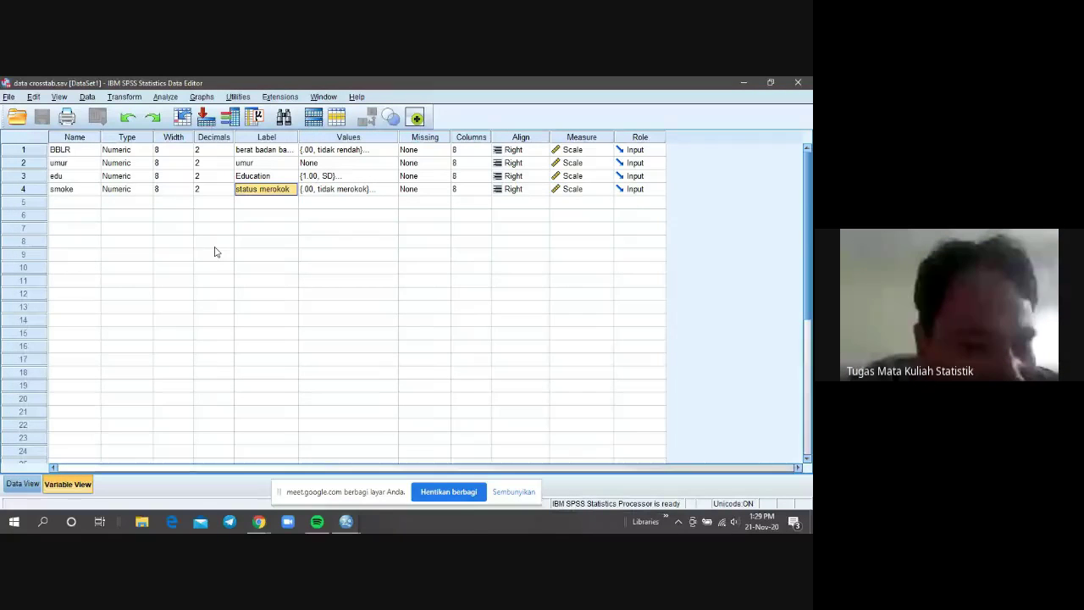
click(14, 484)
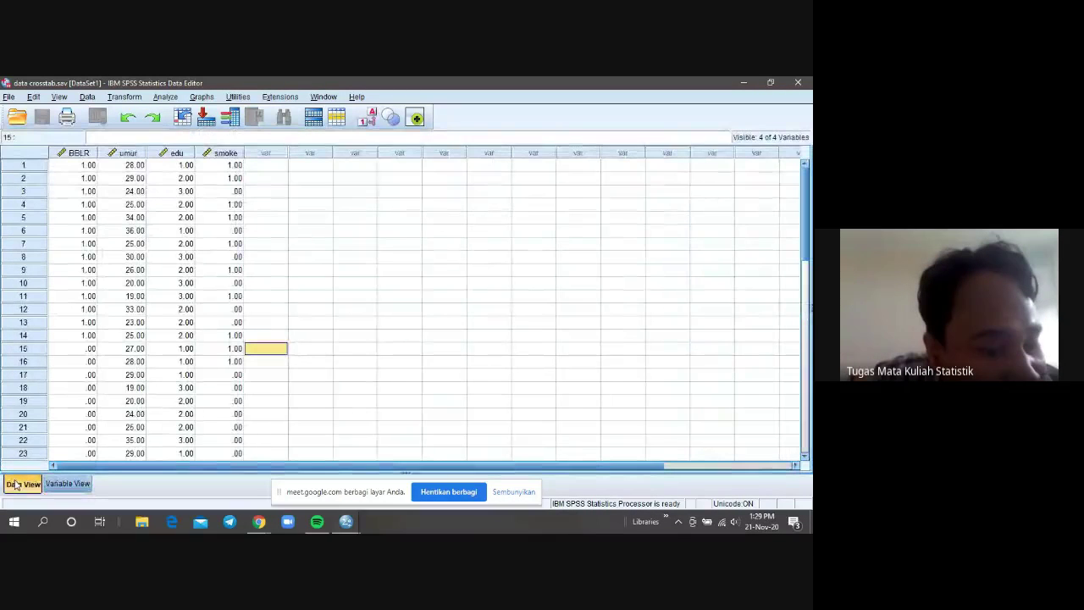
- Run a Frequencies analysis with frequency tables for berat badan bayi lahir rendah, umur, Education and status merokok
click(166, 98)
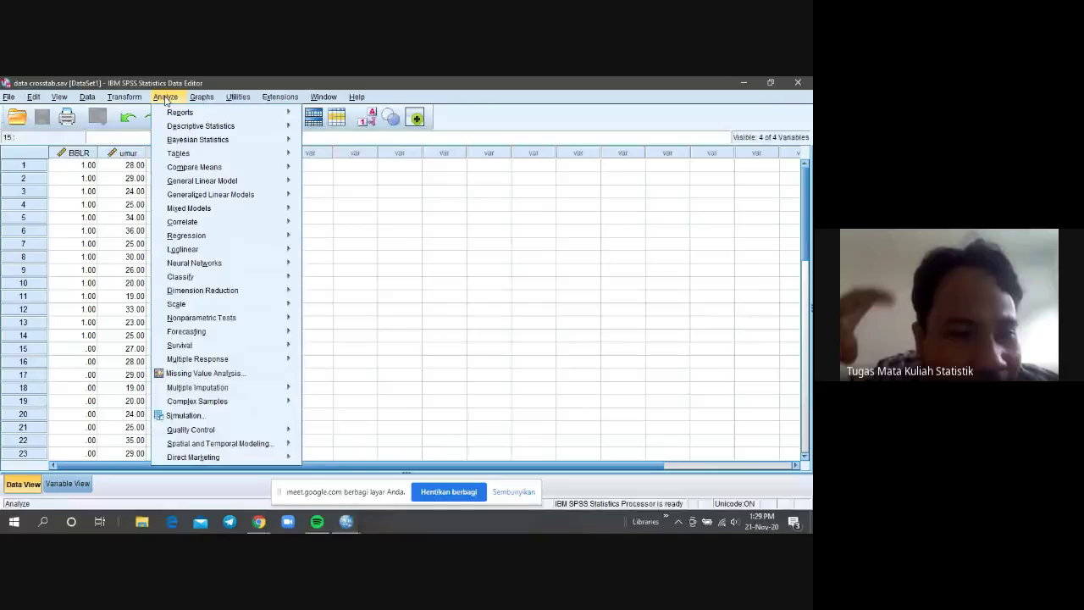
mouse_move(242, 134)
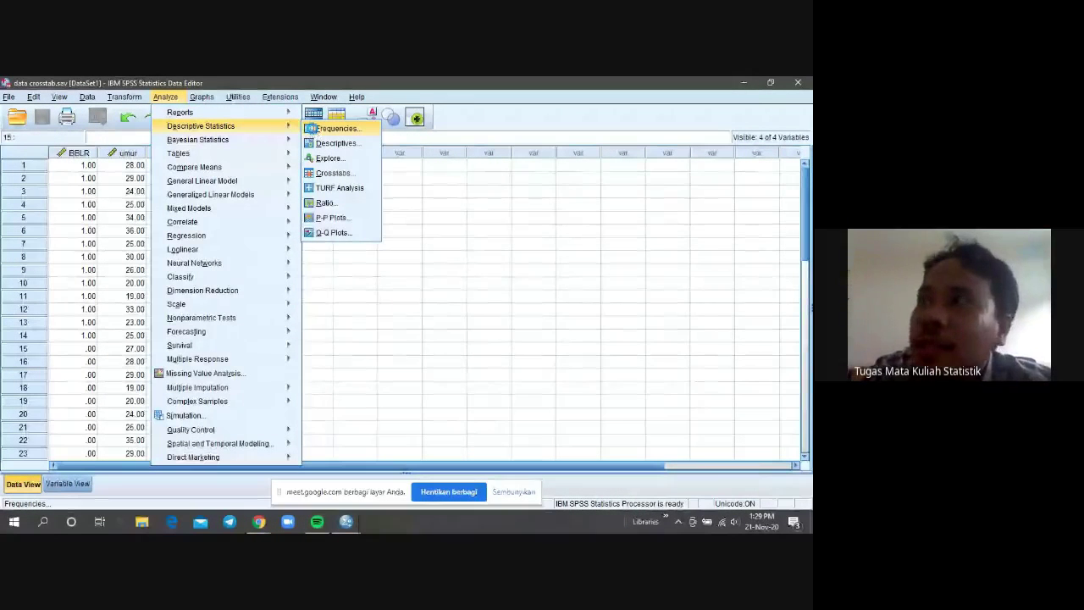
click(315, 128)
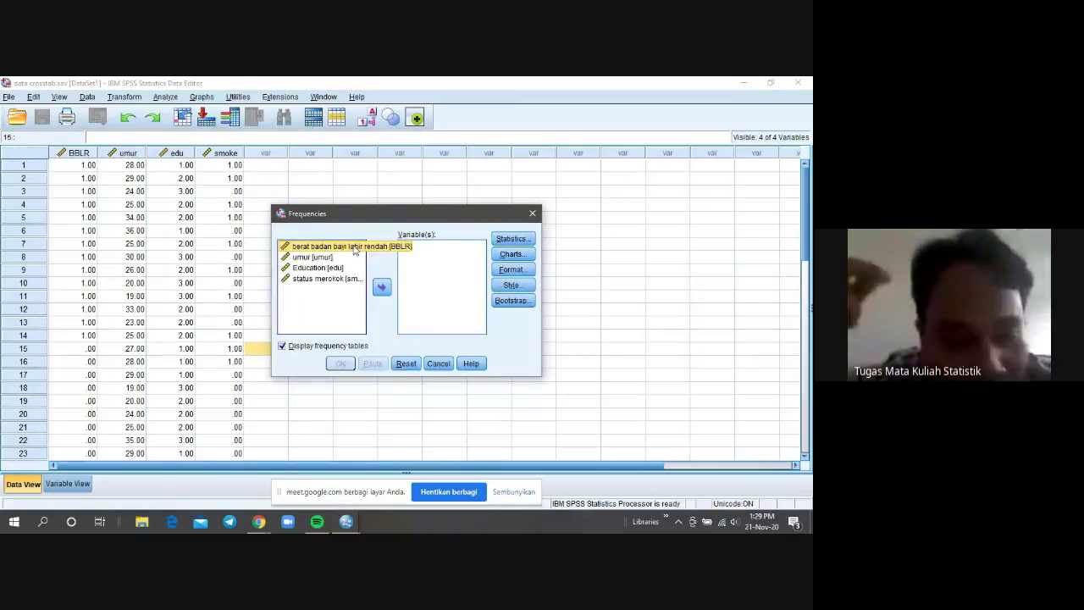
click(382, 289)
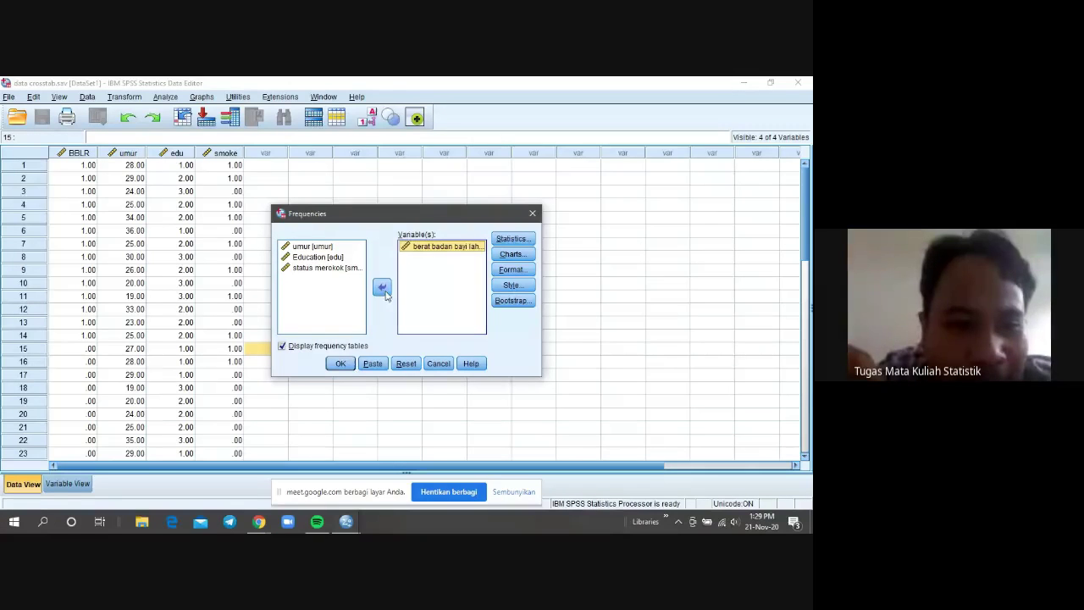
click(331, 247)
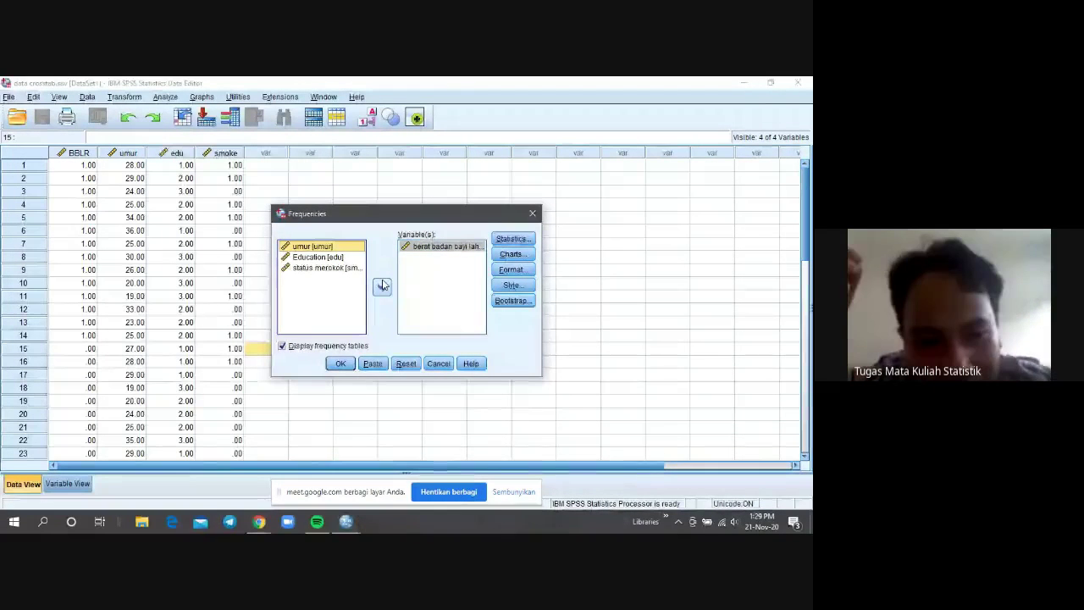
click(382, 285)
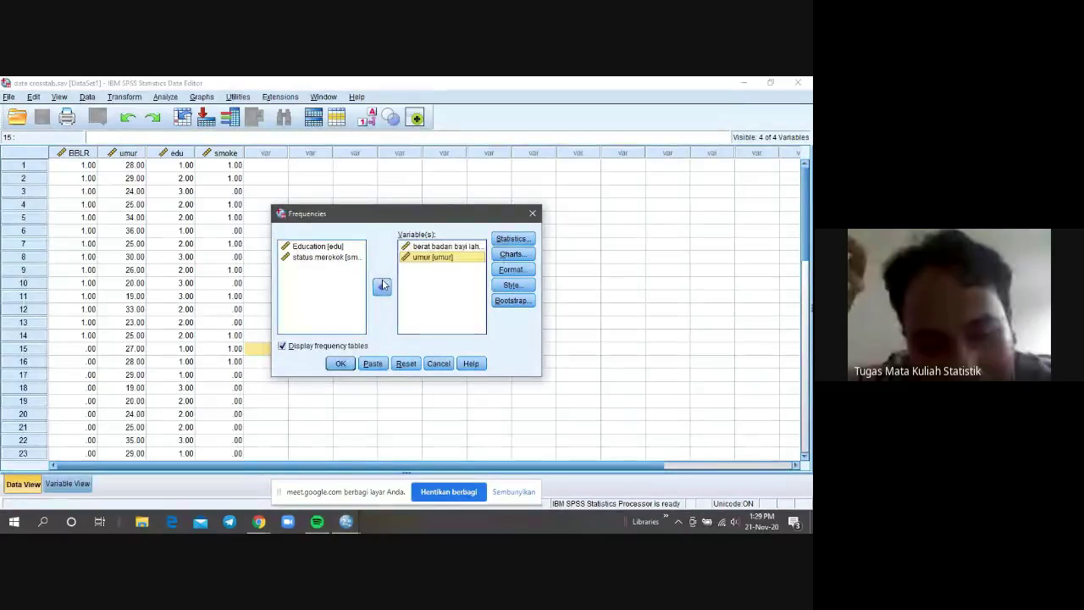
click(327, 247)
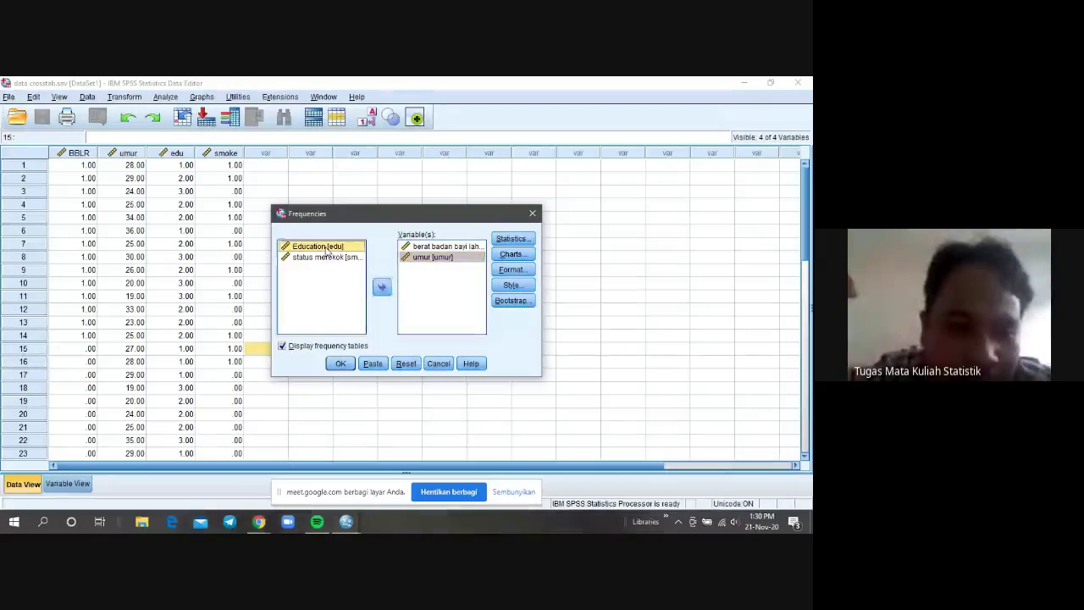
drag(327, 247, 447, 293)
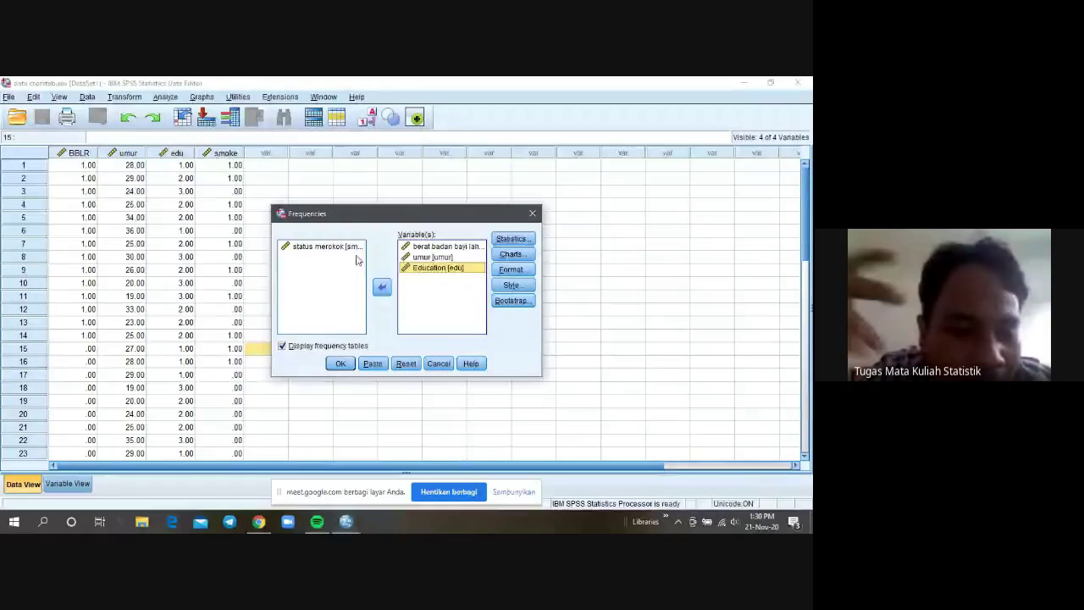
drag(305, 246, 429, 288)
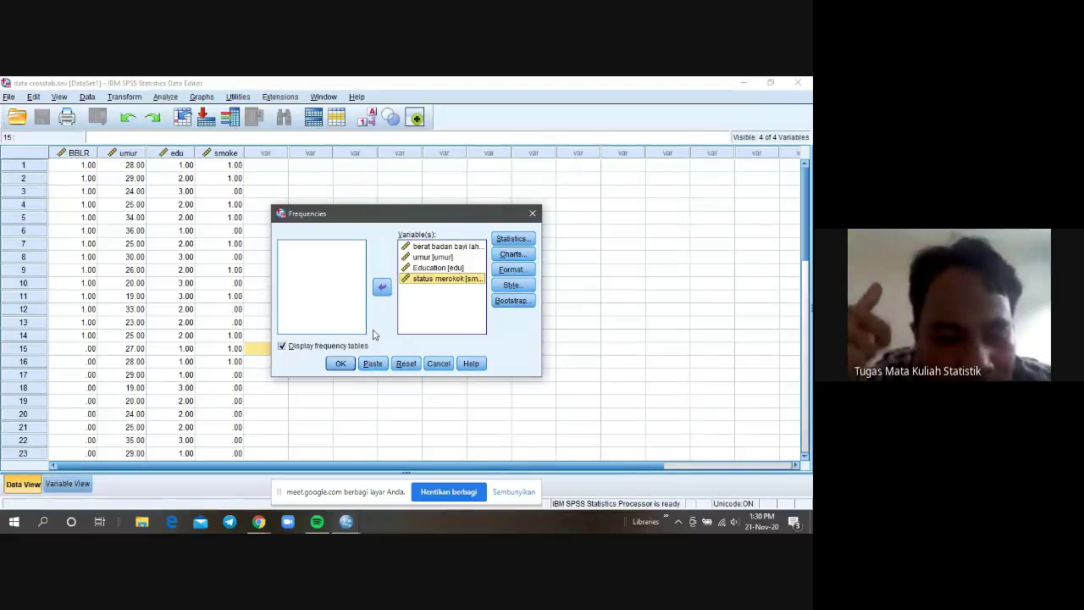
click(343, 366)
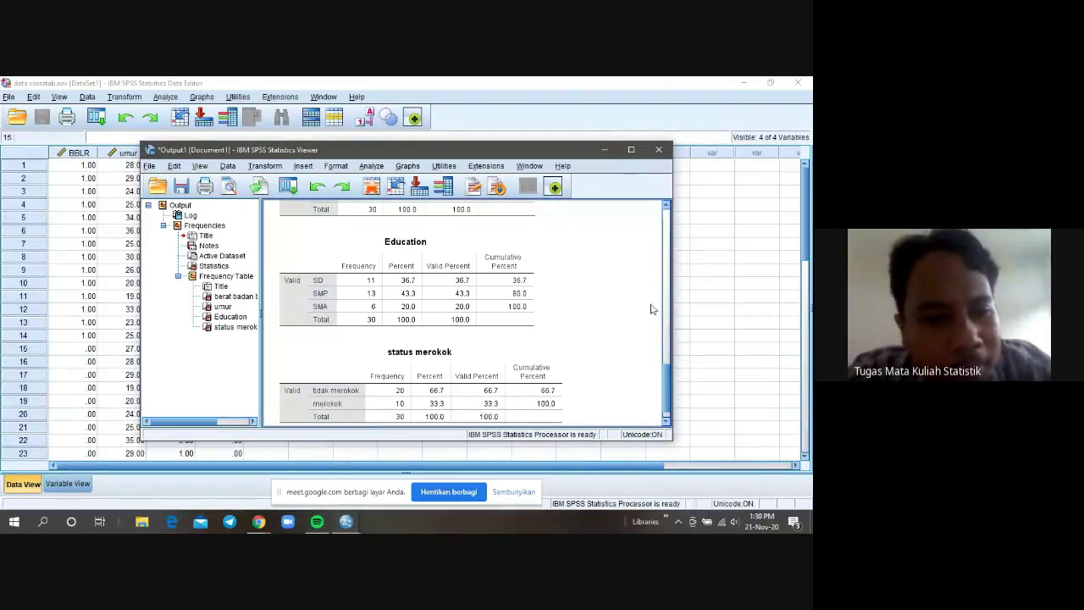
- Maximize the output window and examine the Statistics and berat badan bayi lahir rendah frequency tables
drag(665, 367, 666, 284)
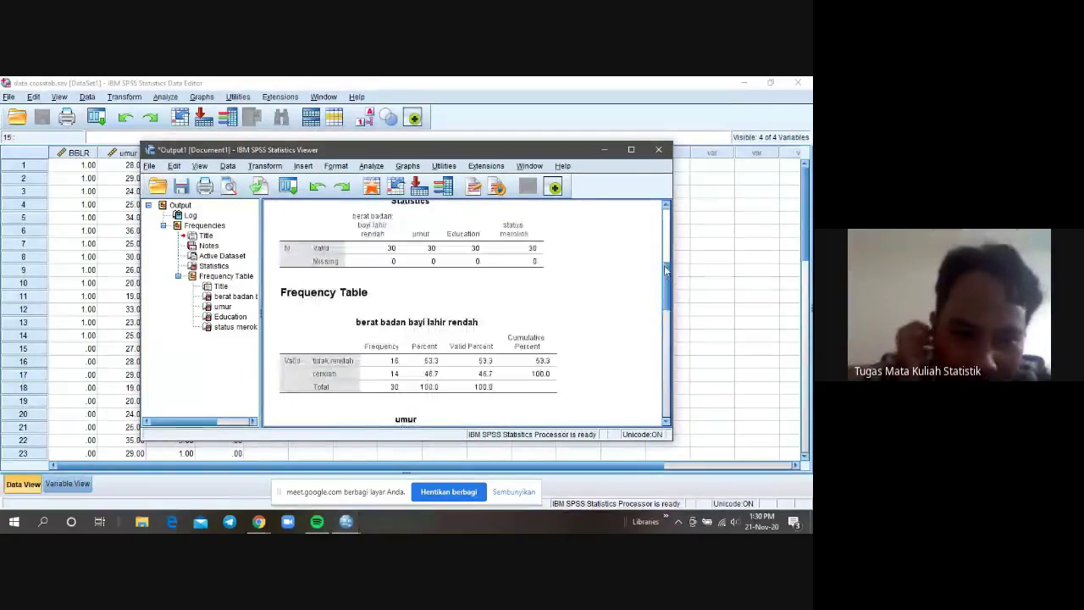
click(630, 150)
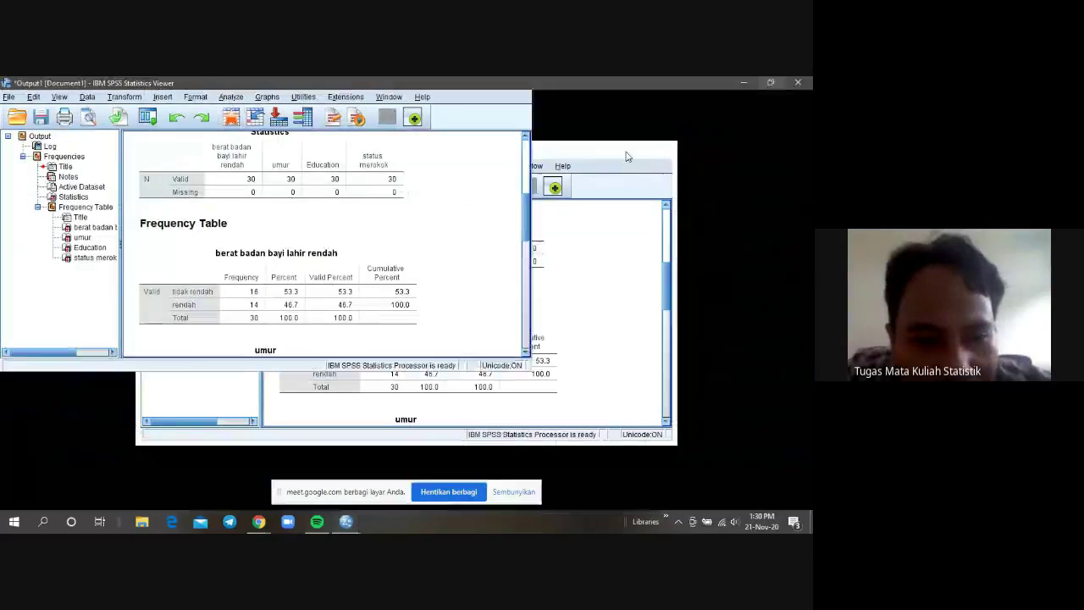
mouse_move(805, 236)
mouse_down()
mouse_move(809, 191)
mouse_move(810, 229)
mouse_up()
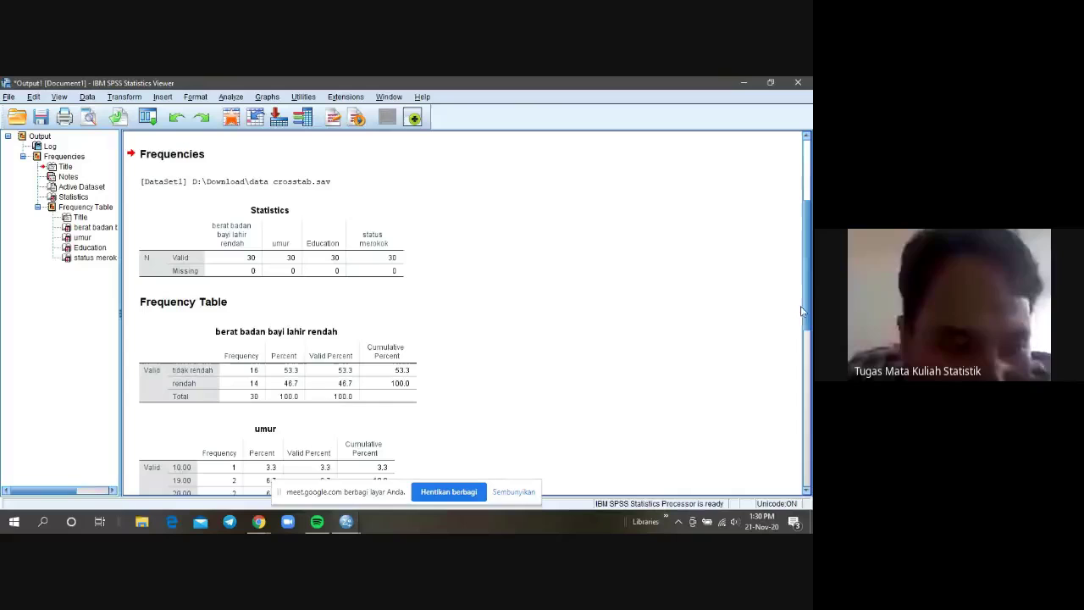
drag(809, 316, 811, 318)
scroll(810, 317, down, 4)
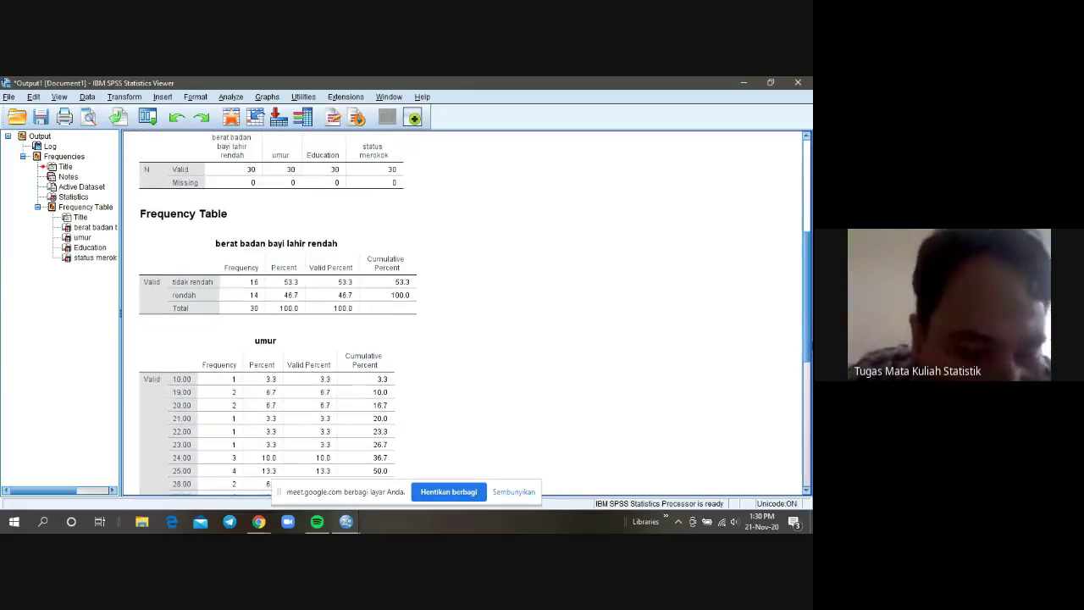
click(271, 294)
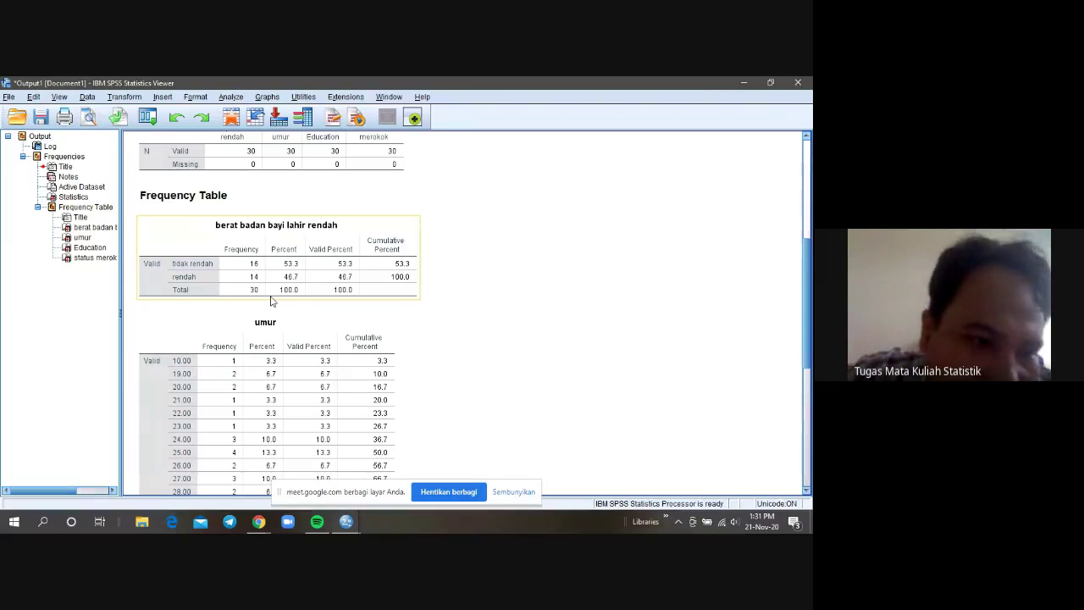
scroll(271, 301, up, 2)
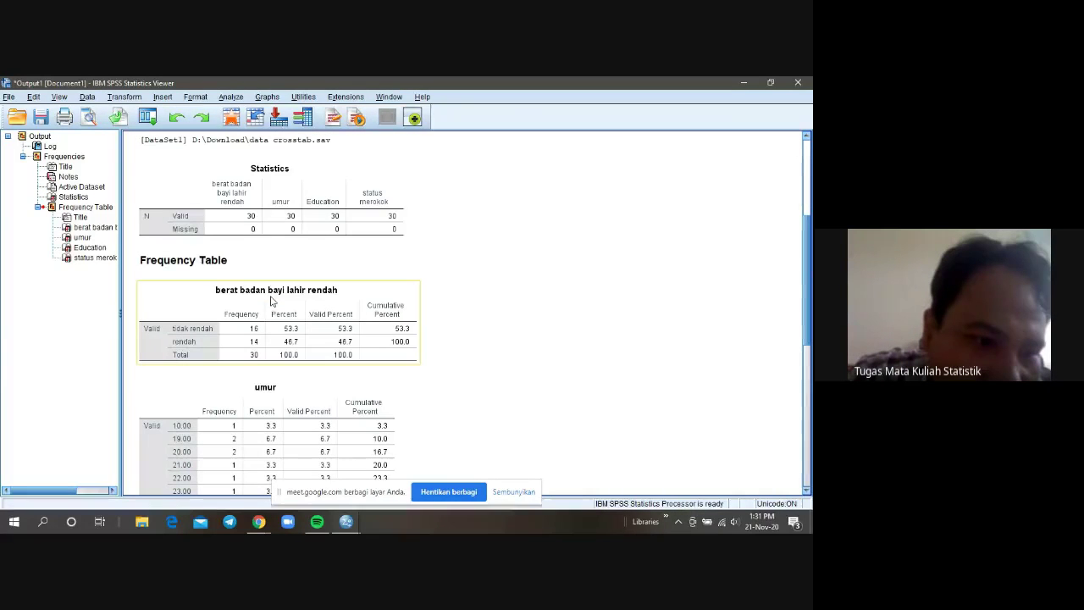
click(654, 313)
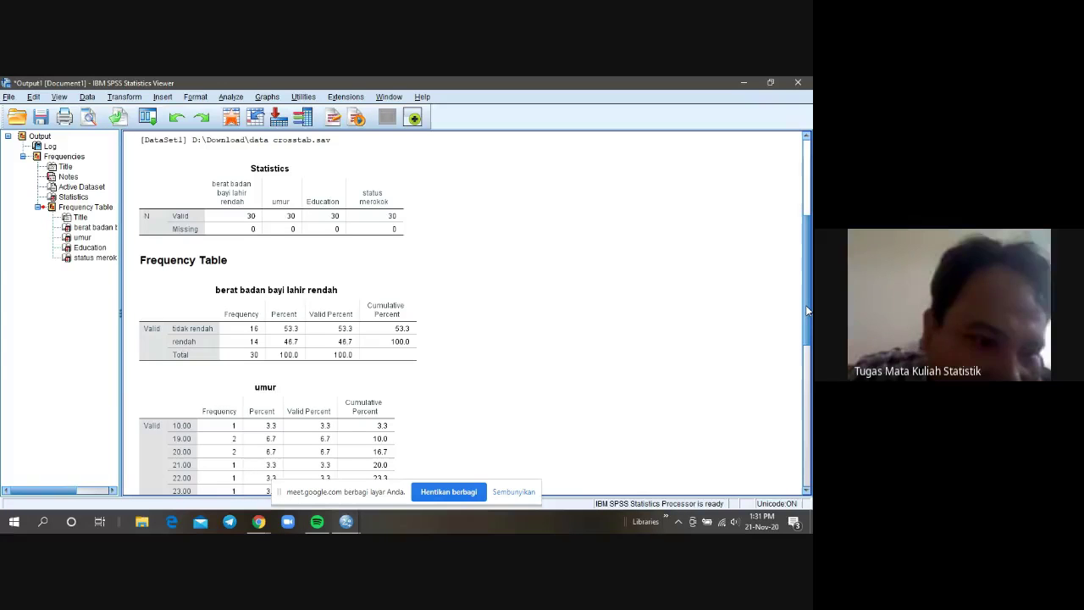
- Examine the umur frequency table and select it in the output
drag(809, 311, 809, 395)
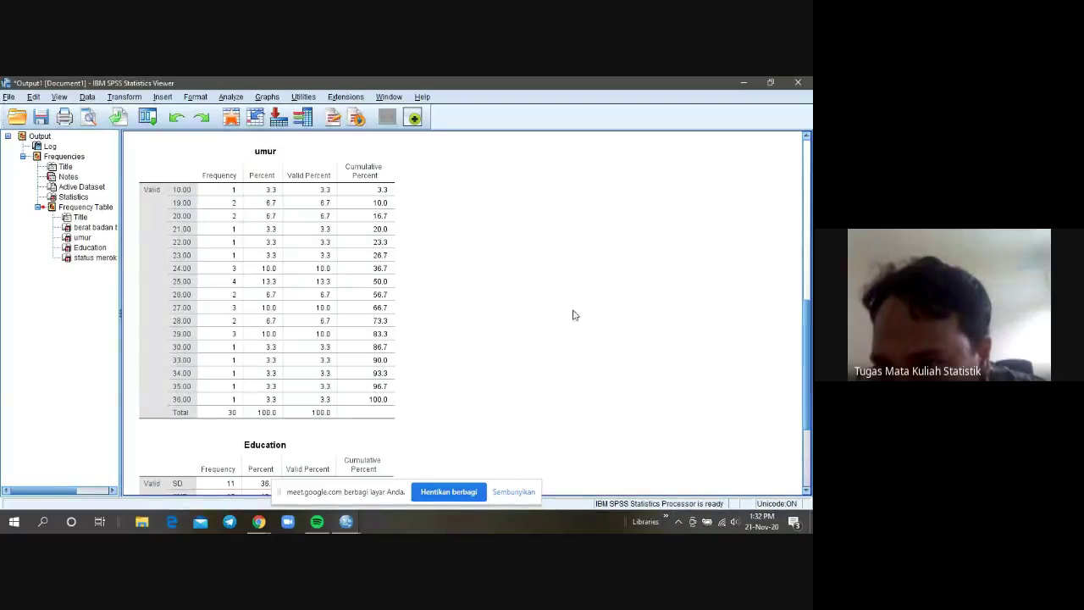
click(268, 246)
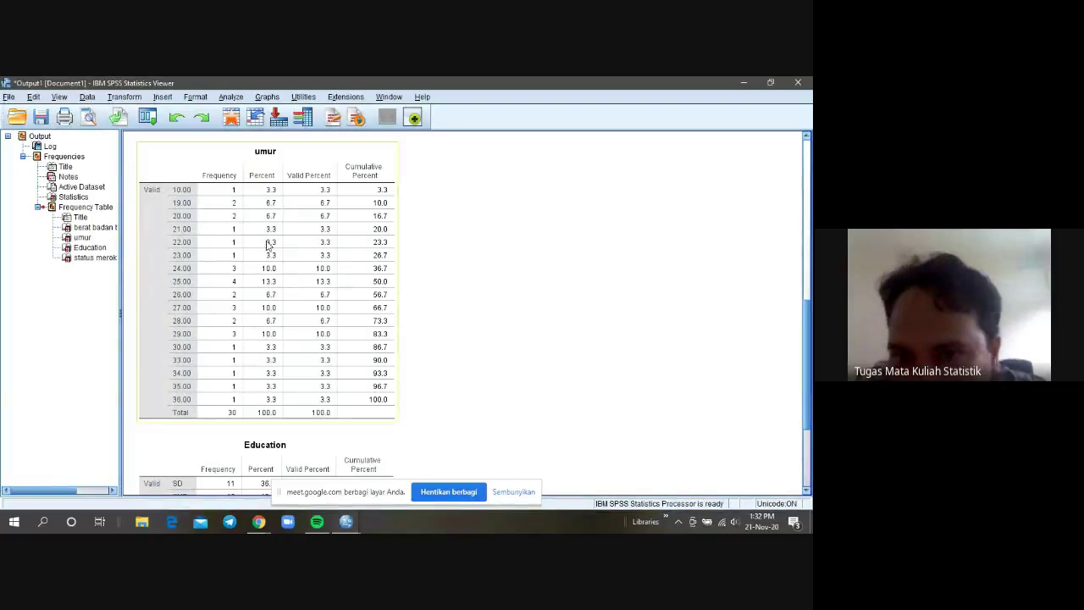
click(233, 288)
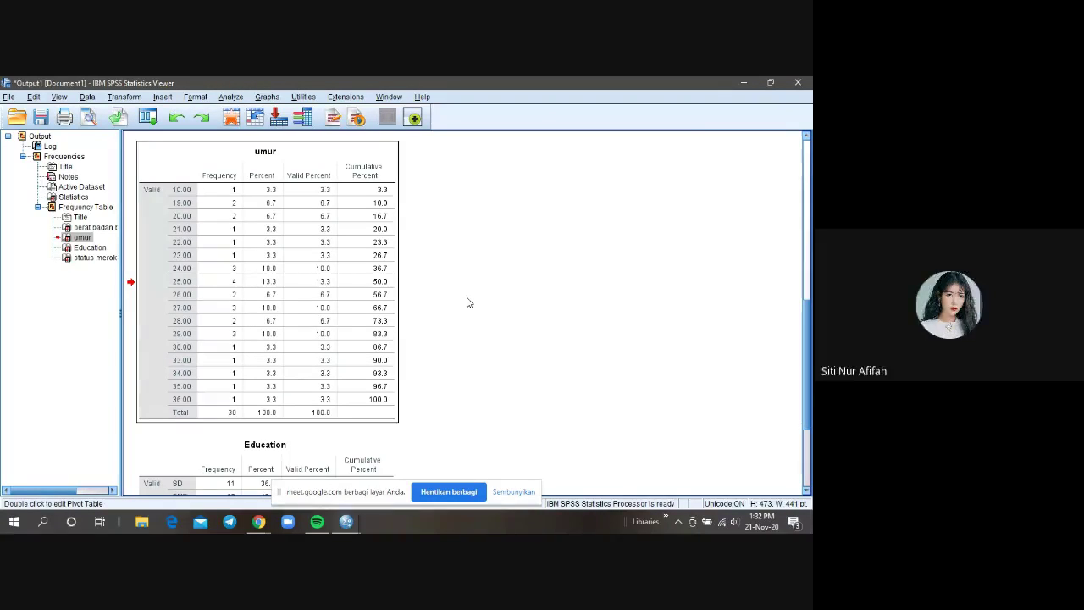
click(185, 209)
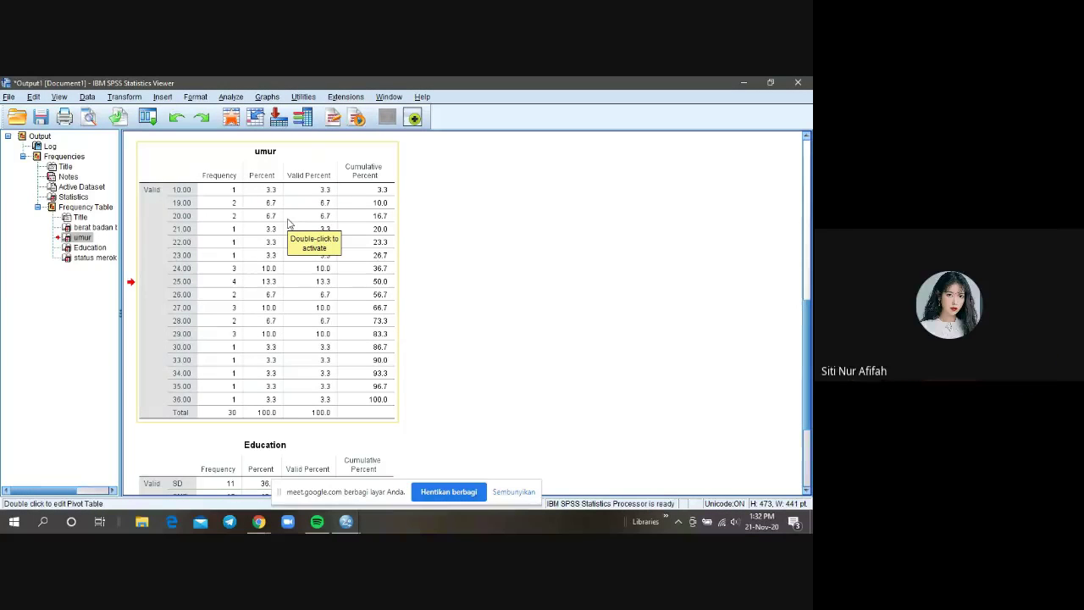
double_click(217, 360)
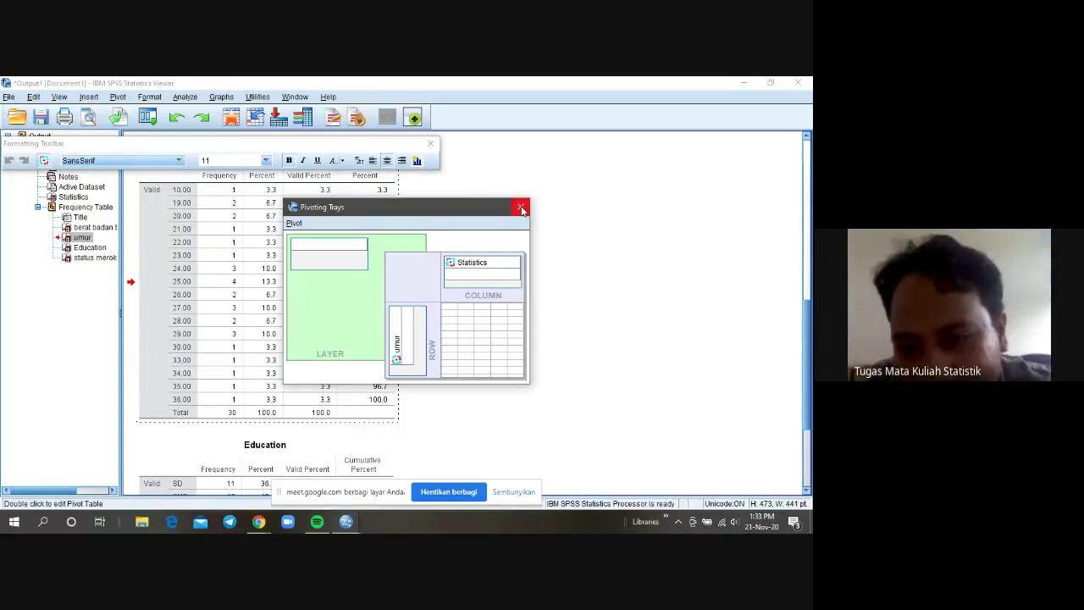
click(521, 207)
click(430, 143)
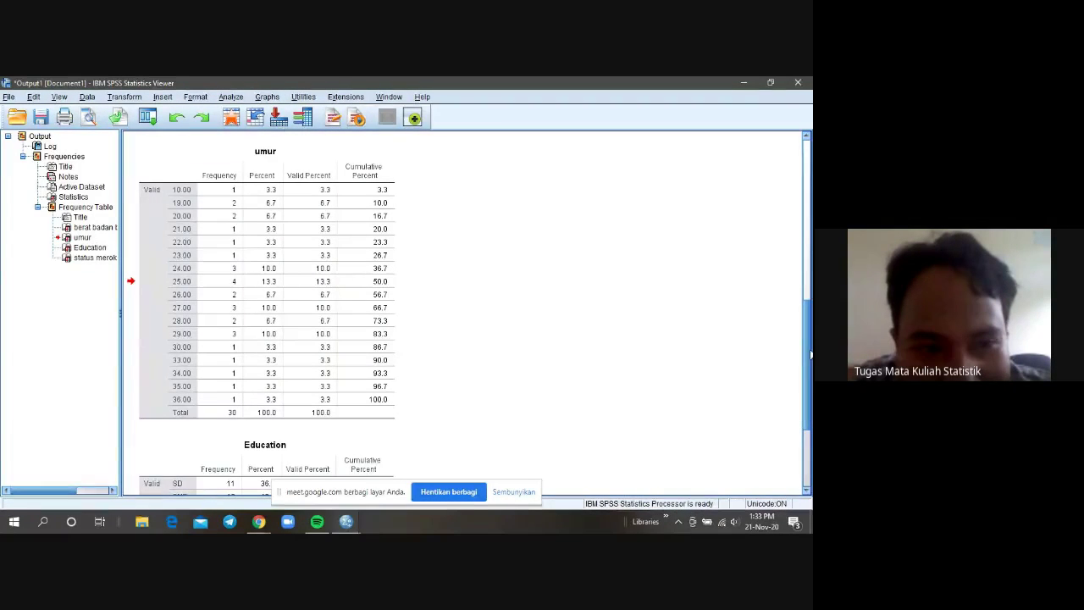
- Go back to the Statistics and berat badan bayi lahir rendah tables and select the berat badan bayi lahir rendah frequency table
drag(807, 362, 803, 282)
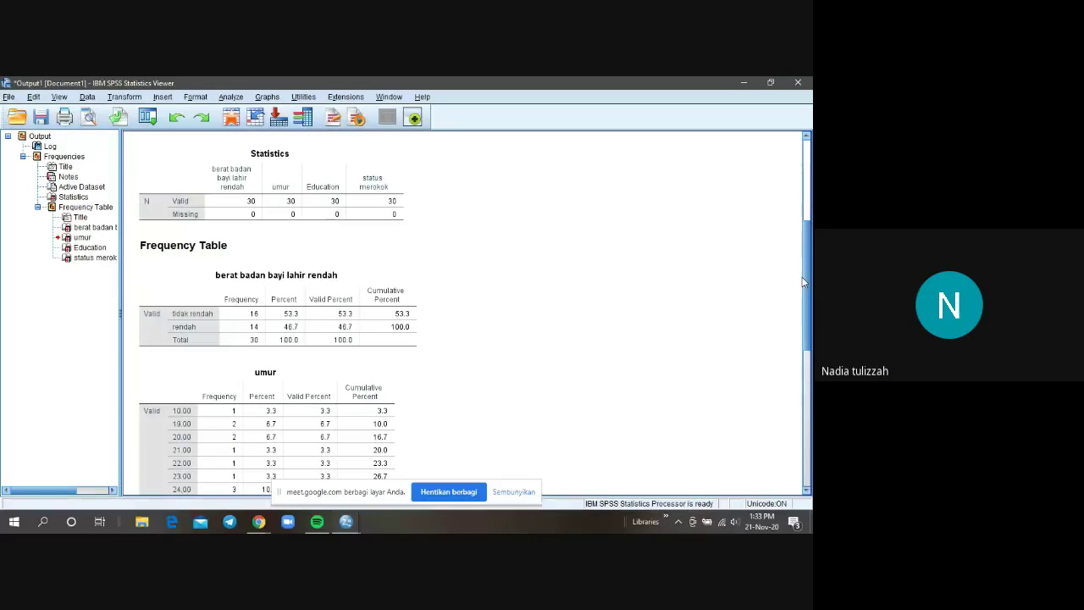
mouse_move(804, 282)
mouse_down()
mouse_move(807, 270)
mouse_move(807, 282)
mouse_up()
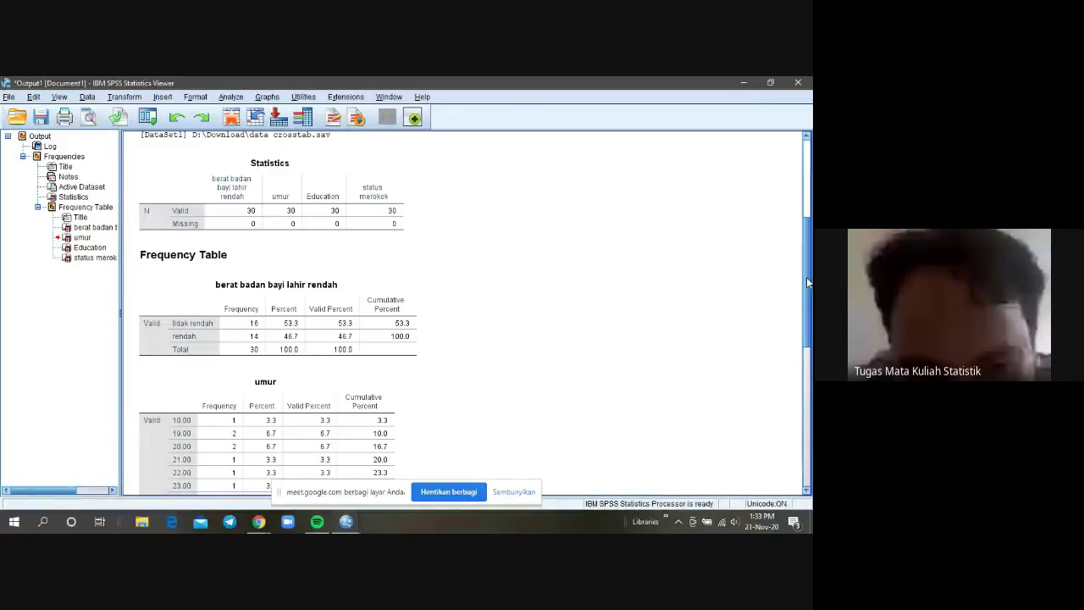
click(268, 387)
click(266, 354)
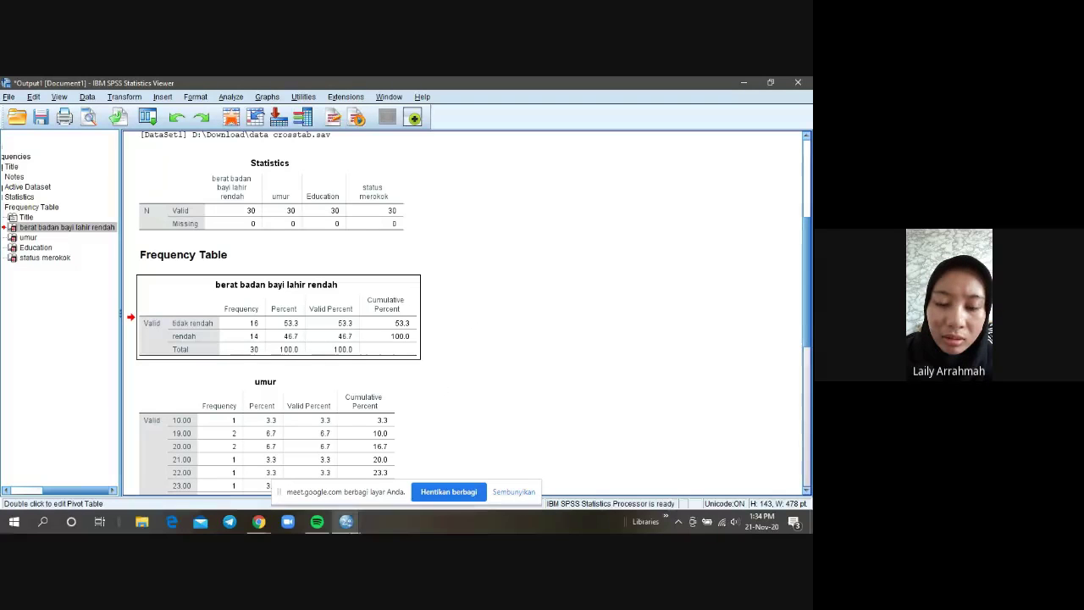
- Check the Google Meet call in Chrome and the data crosstab.sav dataset, and return to the SPSS frequency output
mouse_move(261, 523)
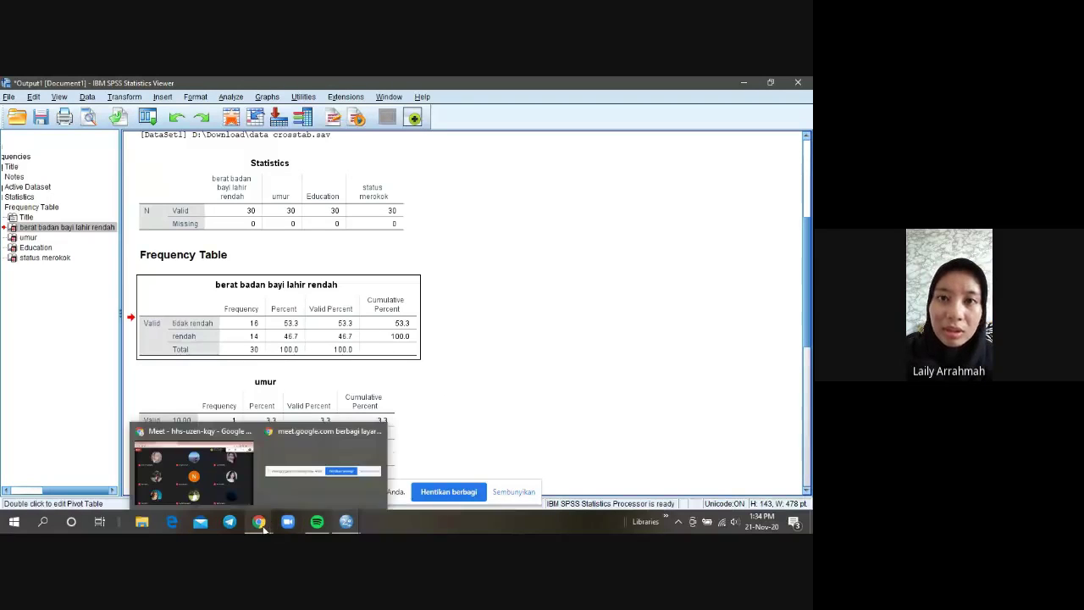
click(235, 485)
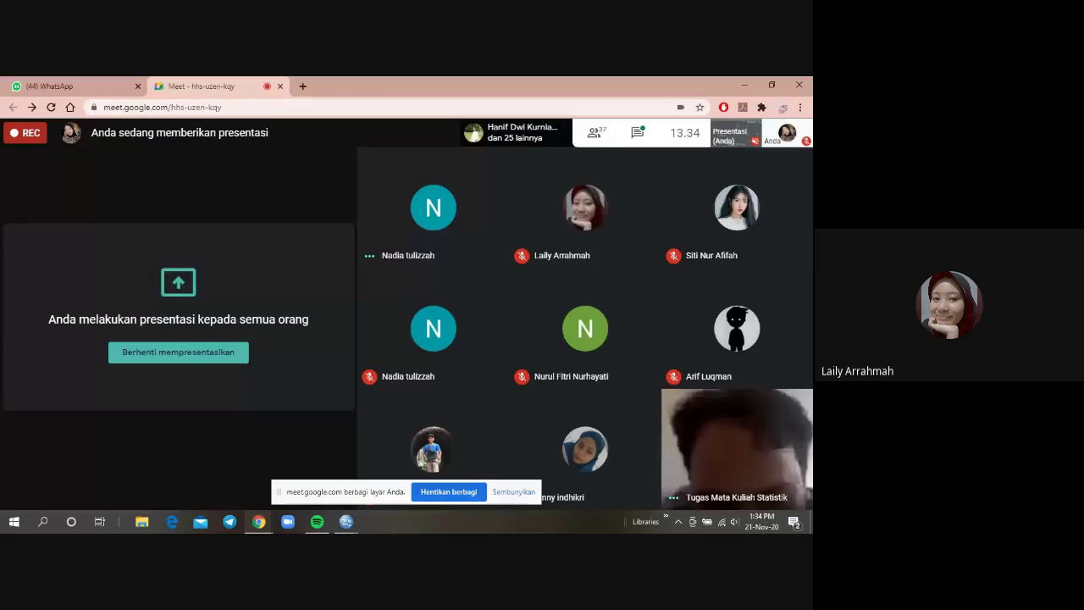
mouse_move(345, 521)
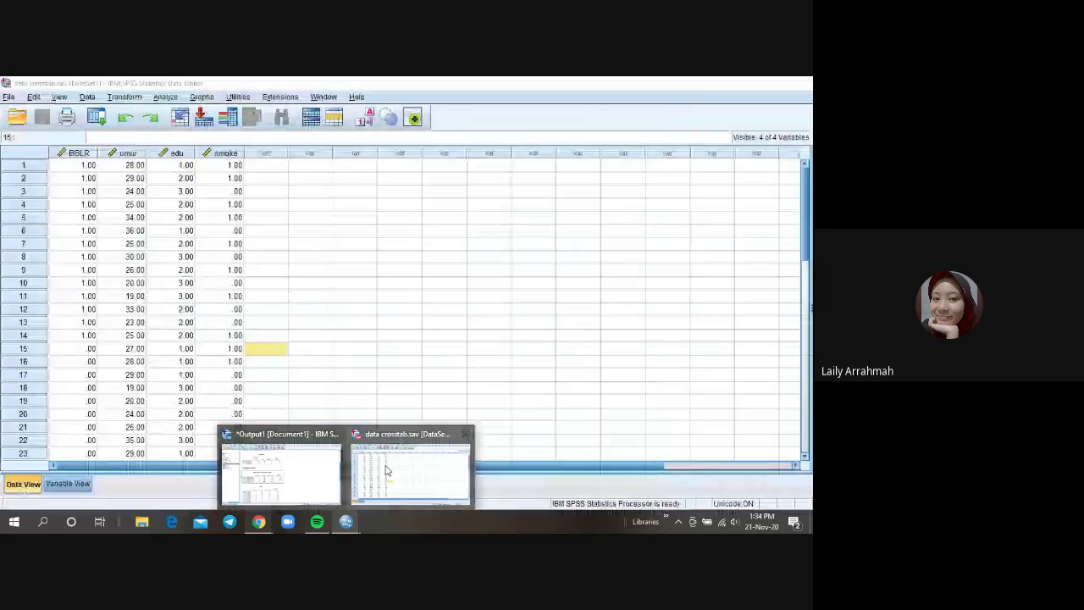
click(387, 471)
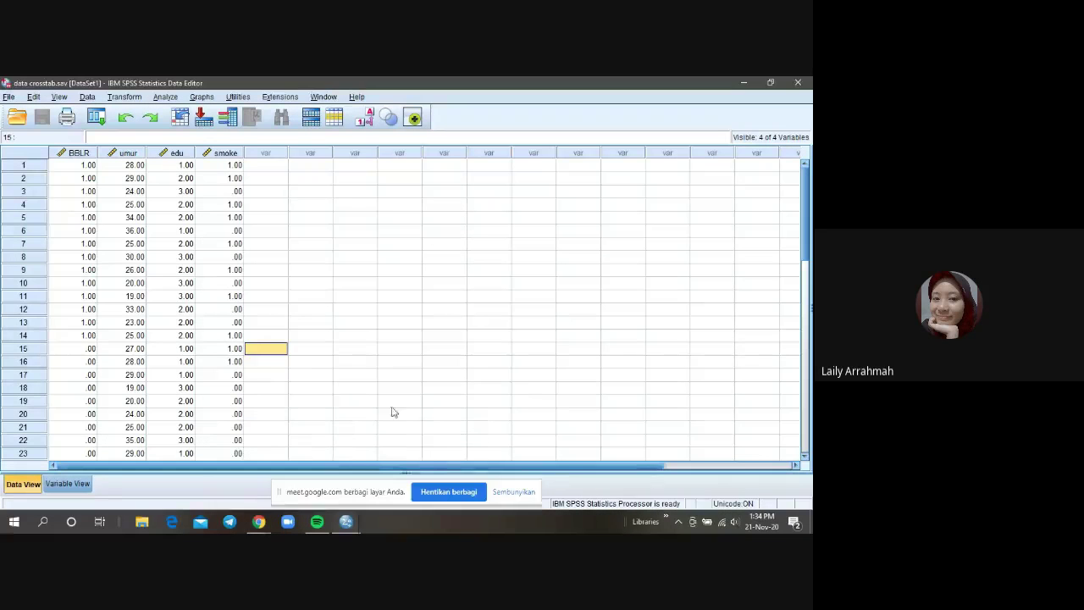
mouse_move(349, 527)
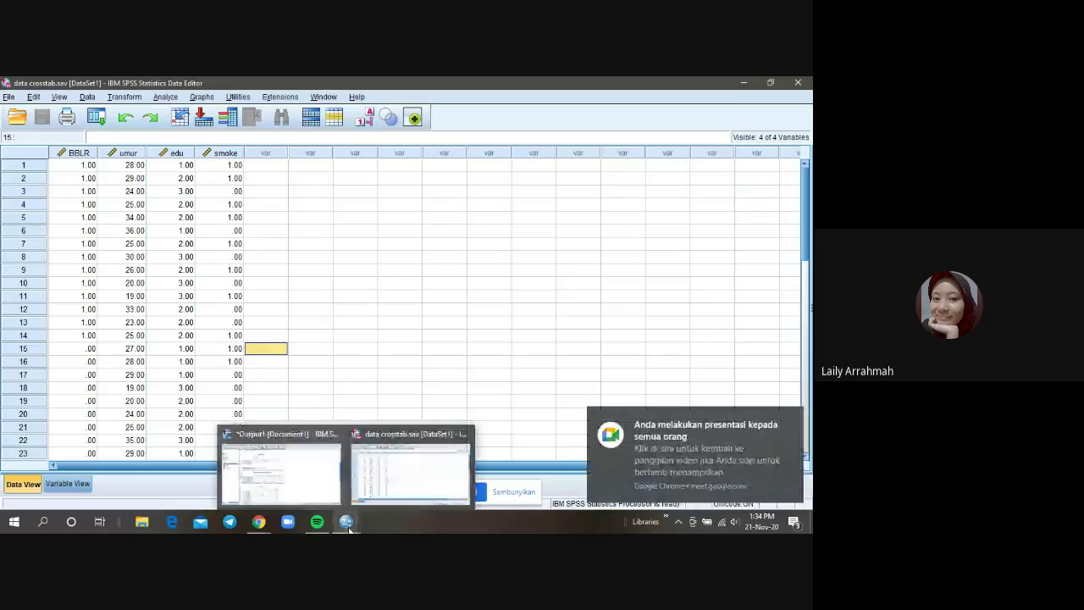
click(298, 483)
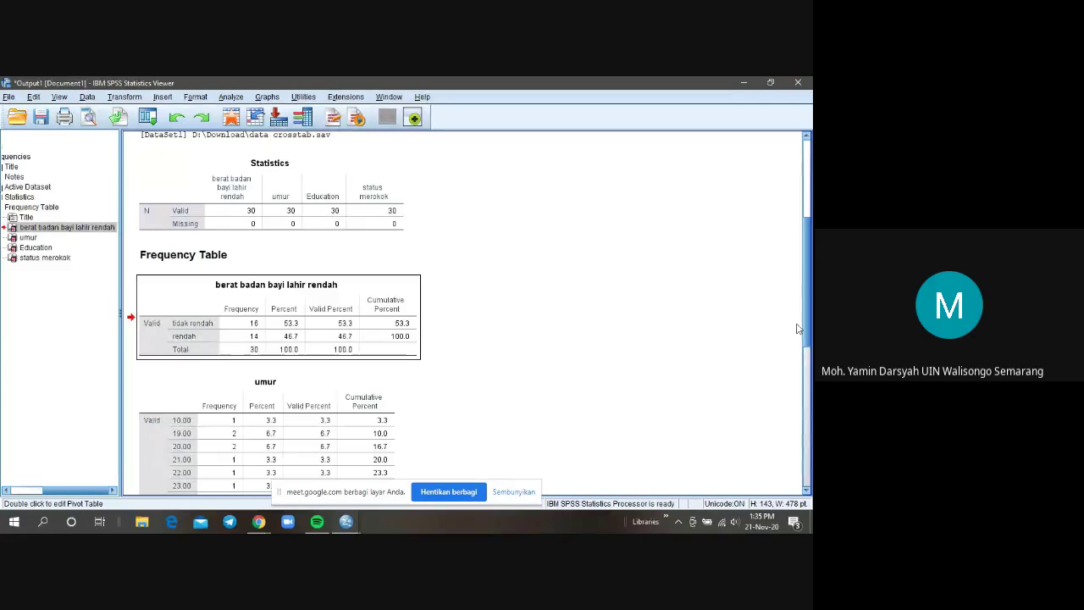
- Examine the remaining frequency tables down to Education and status merokok, and clear the table selection in the output
drag(811, 329, 811, 325)
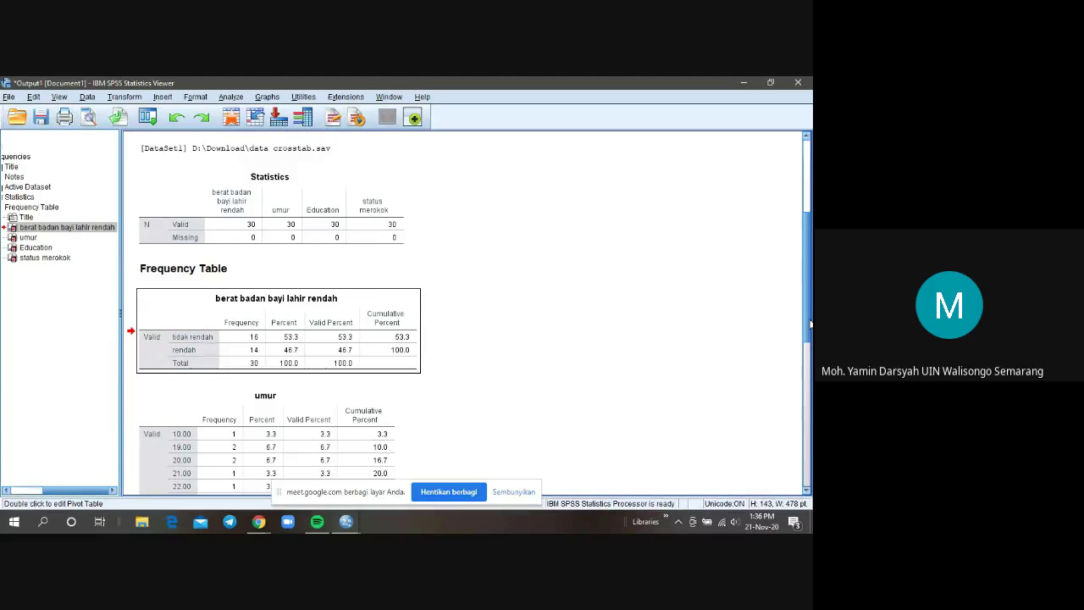
mouse_move(810, 322)
mouse_down()
mouse_move(811, 419)
mouse_move(810, 309)
mouse_move(807, 322)
mouse_up()
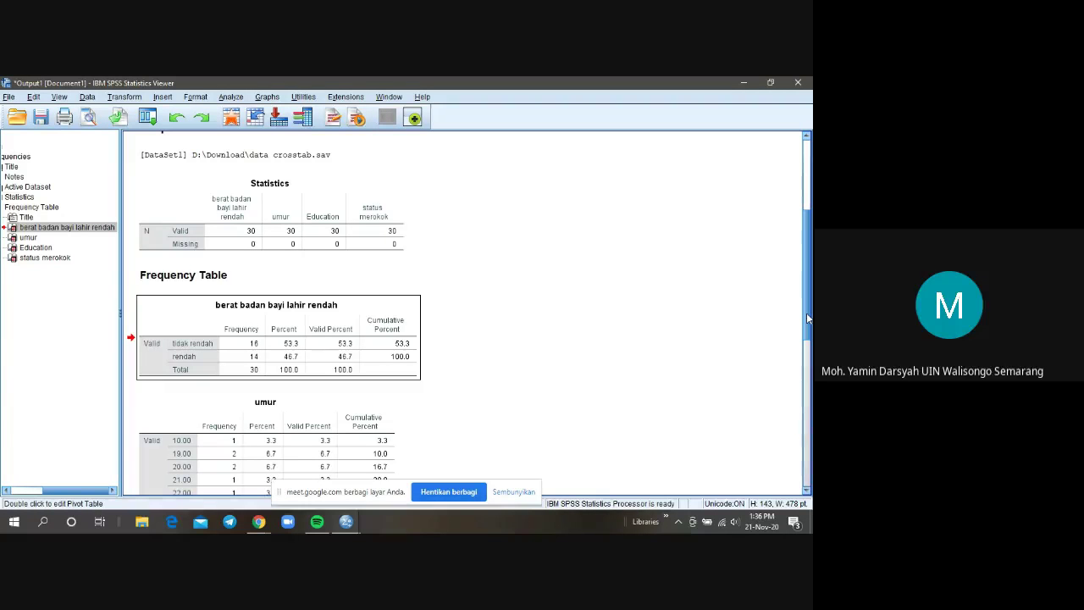
drag(807, 318, 811, 465)
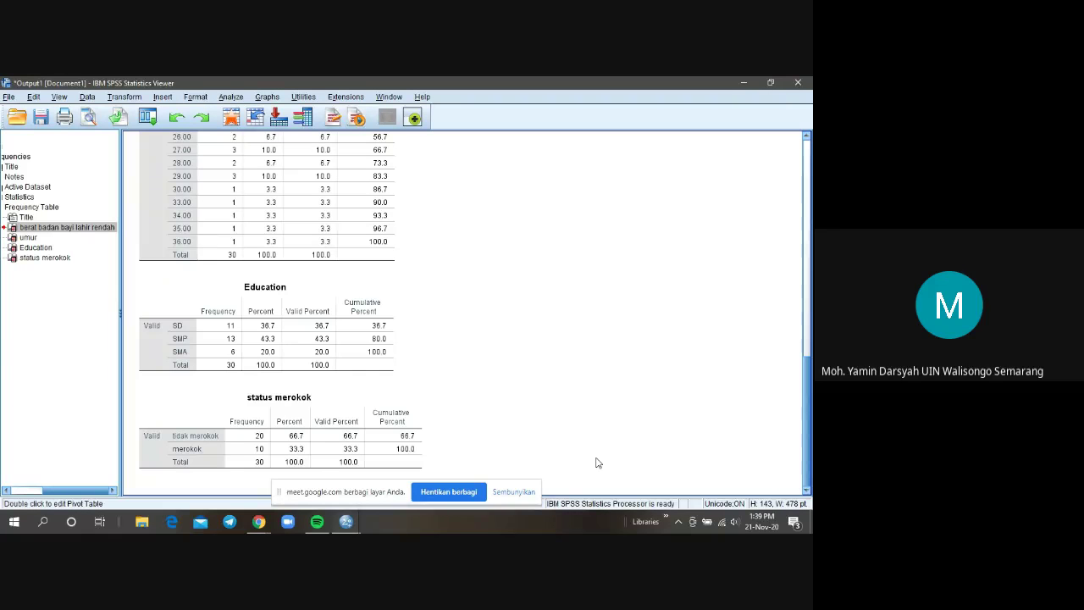
click(598, 462)
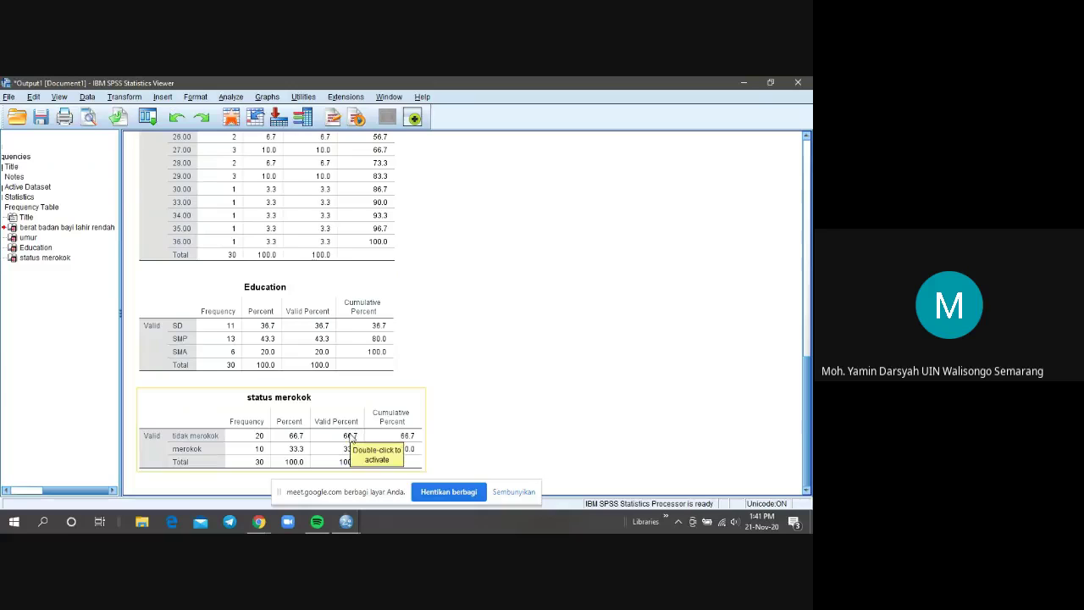
- Set up a Crosstabs analysis on data crosstab.sav with berat badan bayi lahir rendah as row and status merokok as column variable
mouse_move(345, 520)
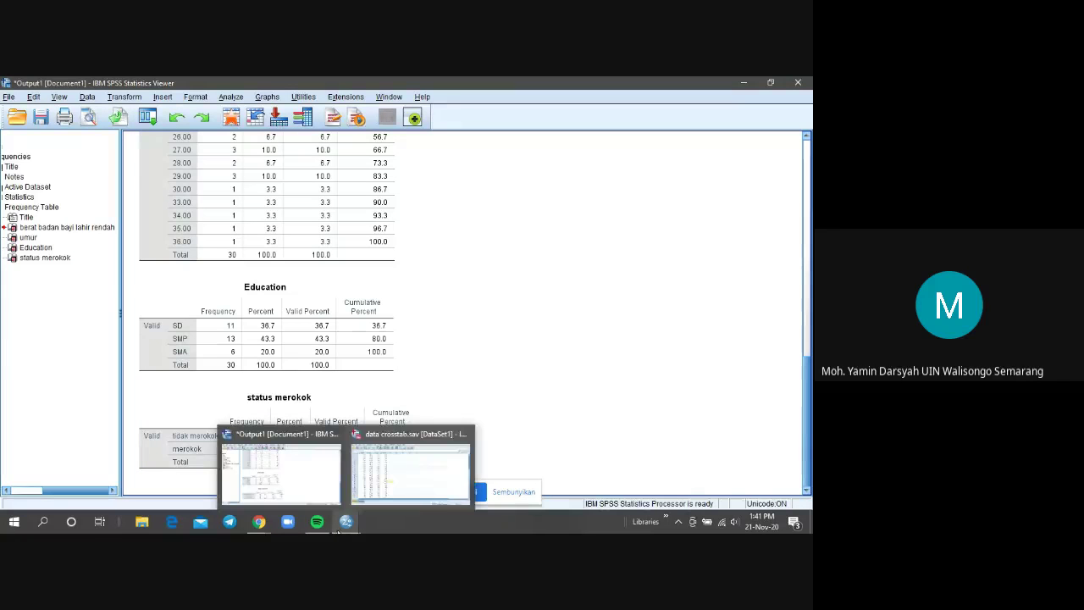
click(381, 493)
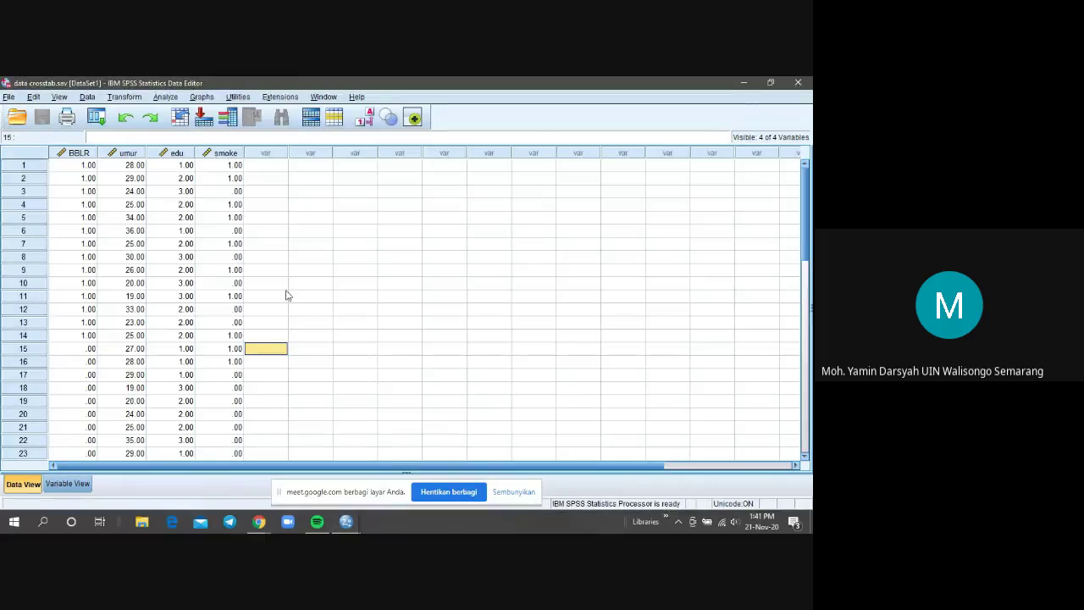
click(173, 100)
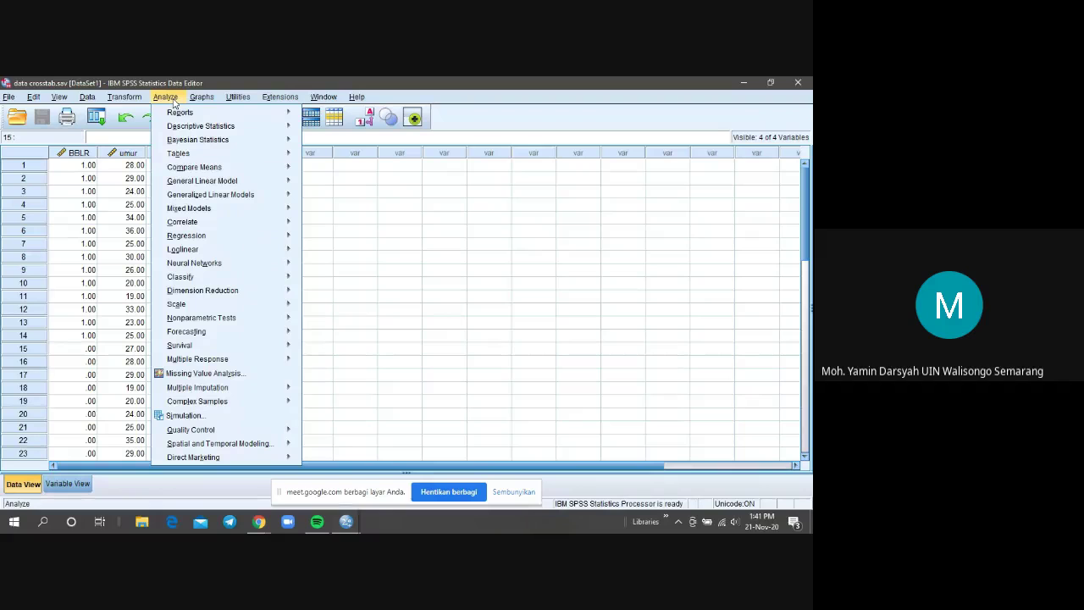
mouse_move(203, 129)
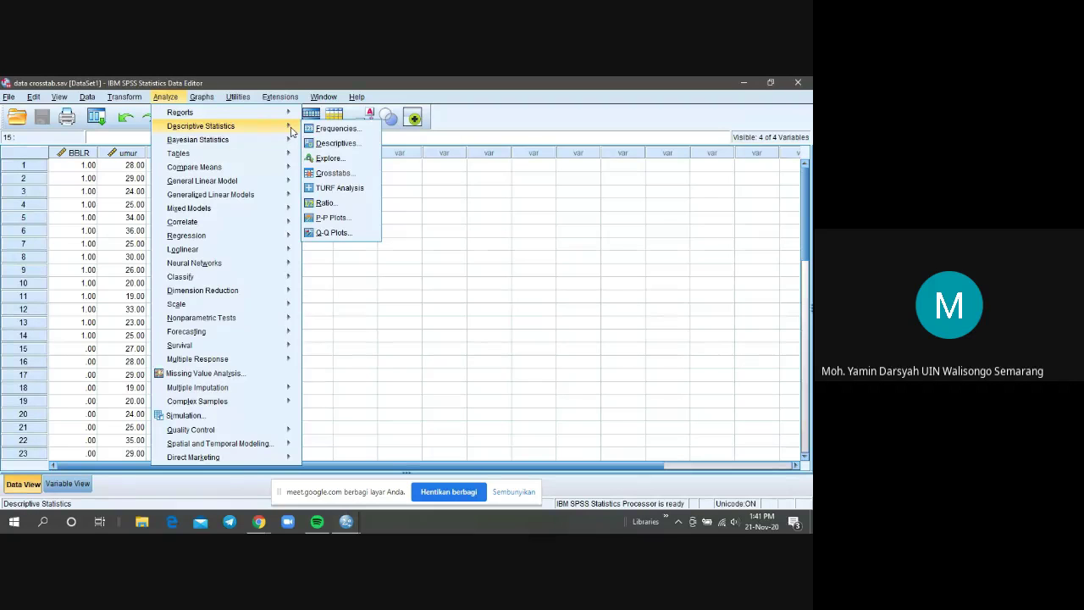
mouse_move(288, 140)
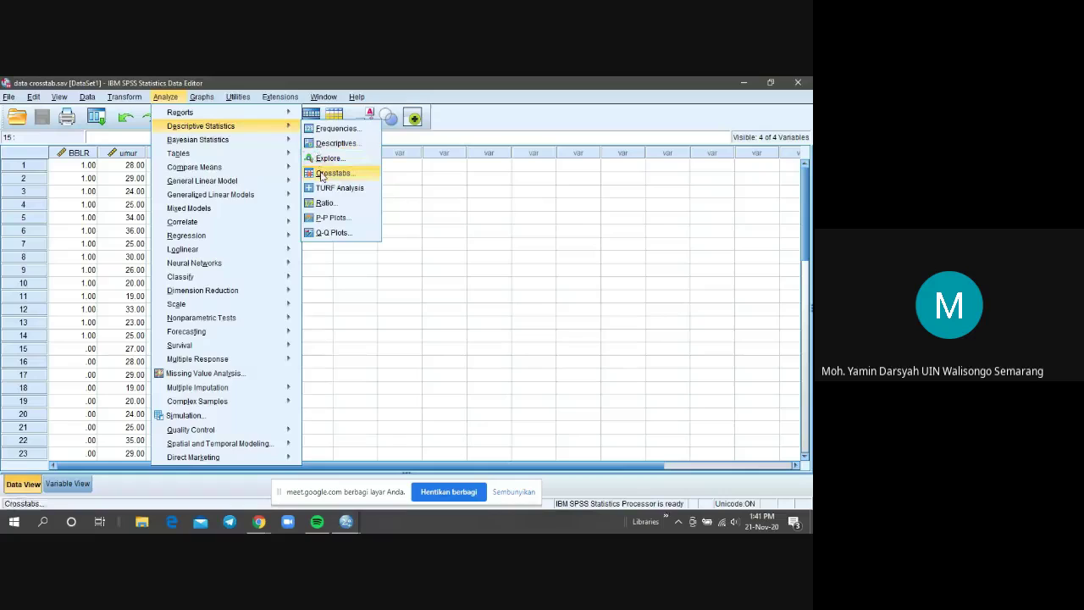
click(330, 173)
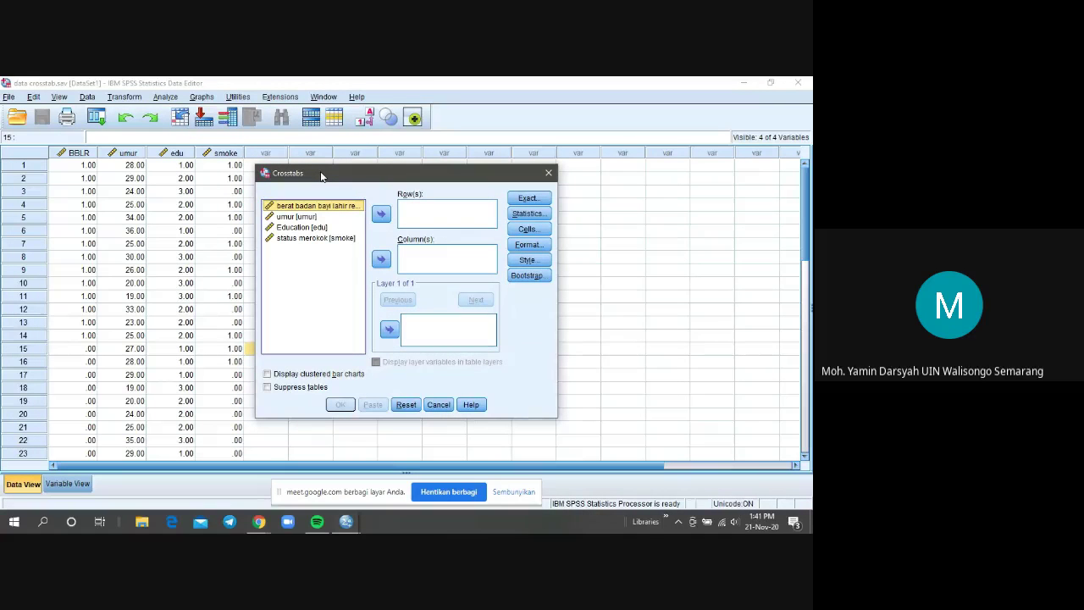
click(380, 216)
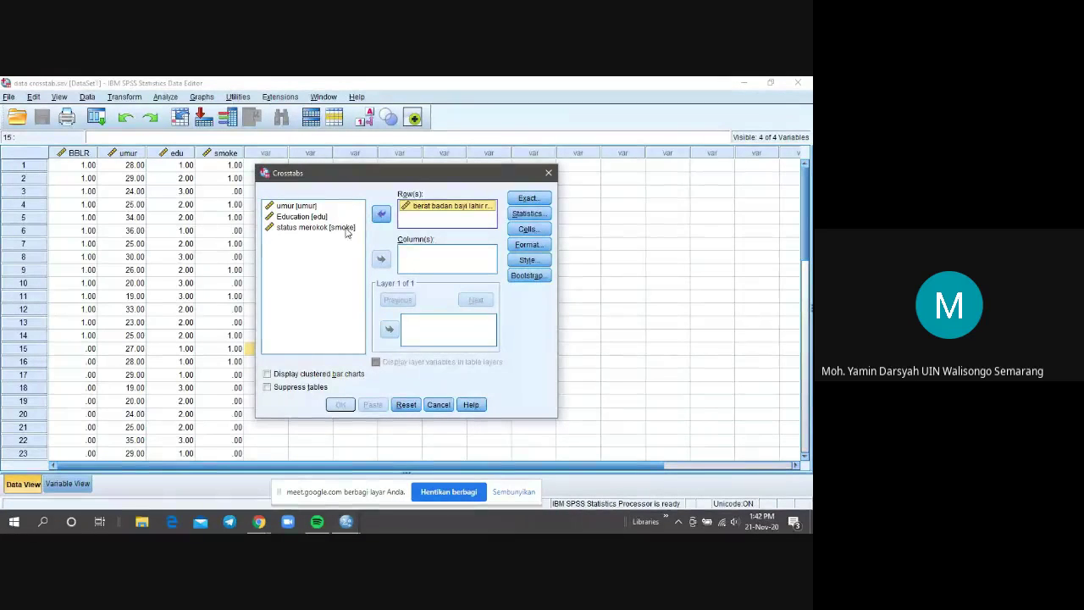
drag(348, 228, 414, 252)
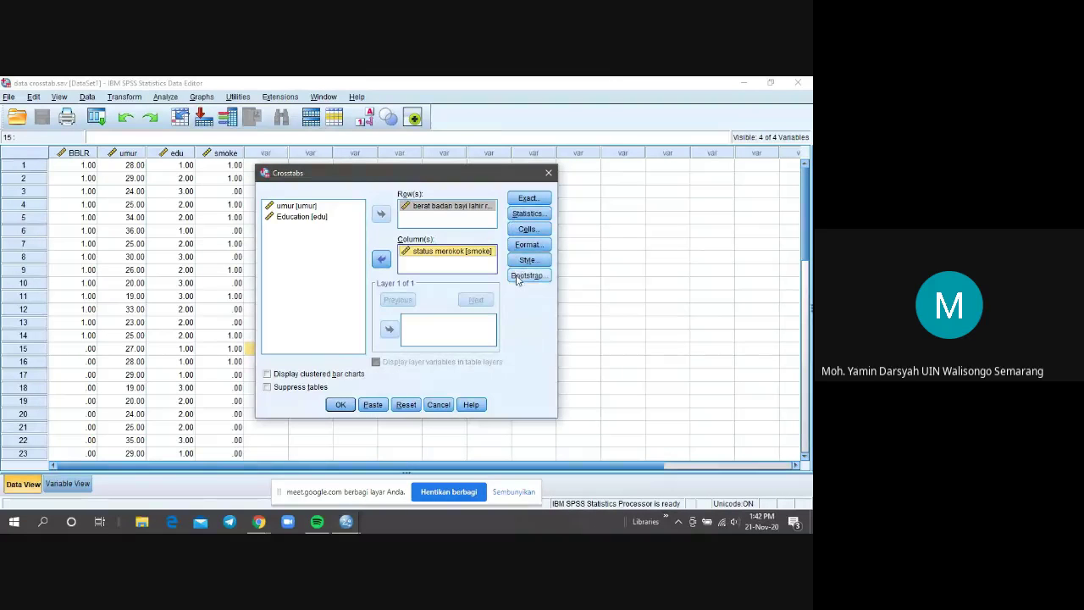
- Include the Chi-square statistic in the crosstabulation and run the analysis
click(518, 216)
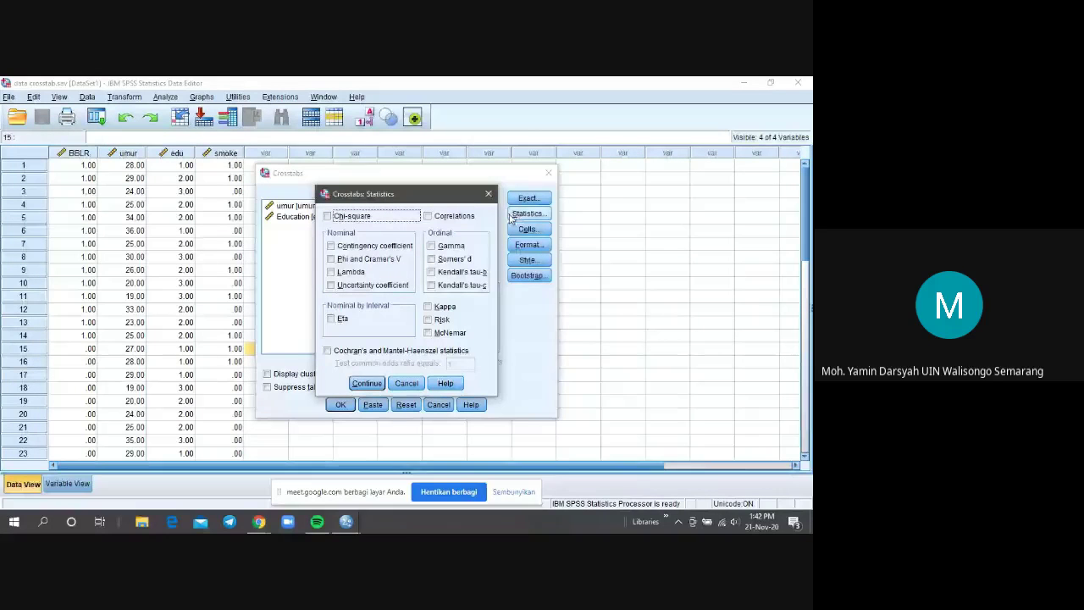
click(409, 218)
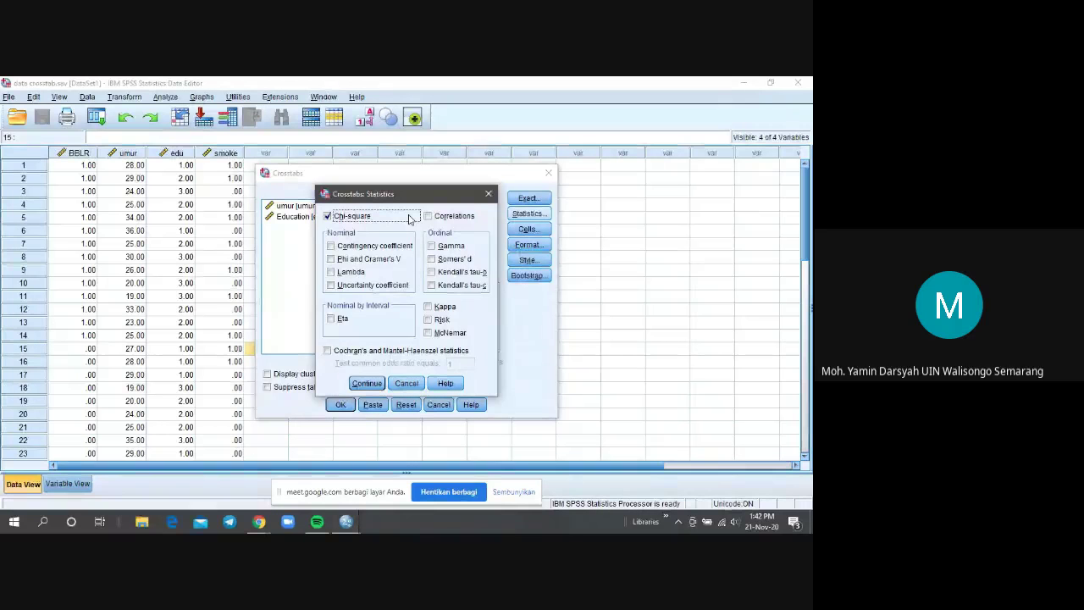
click(378, 382)
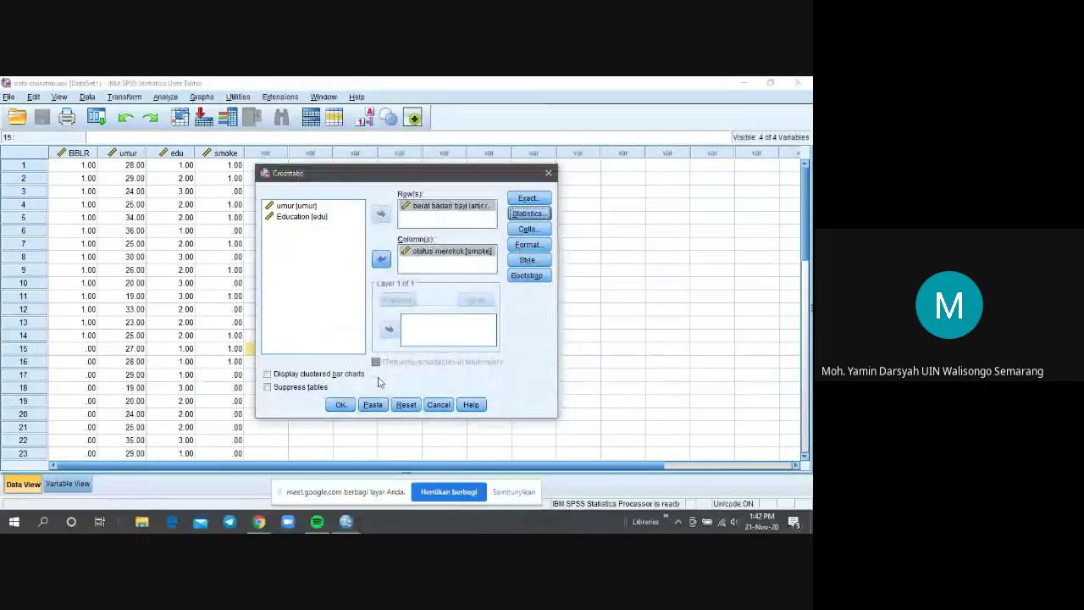
click(341, 405)
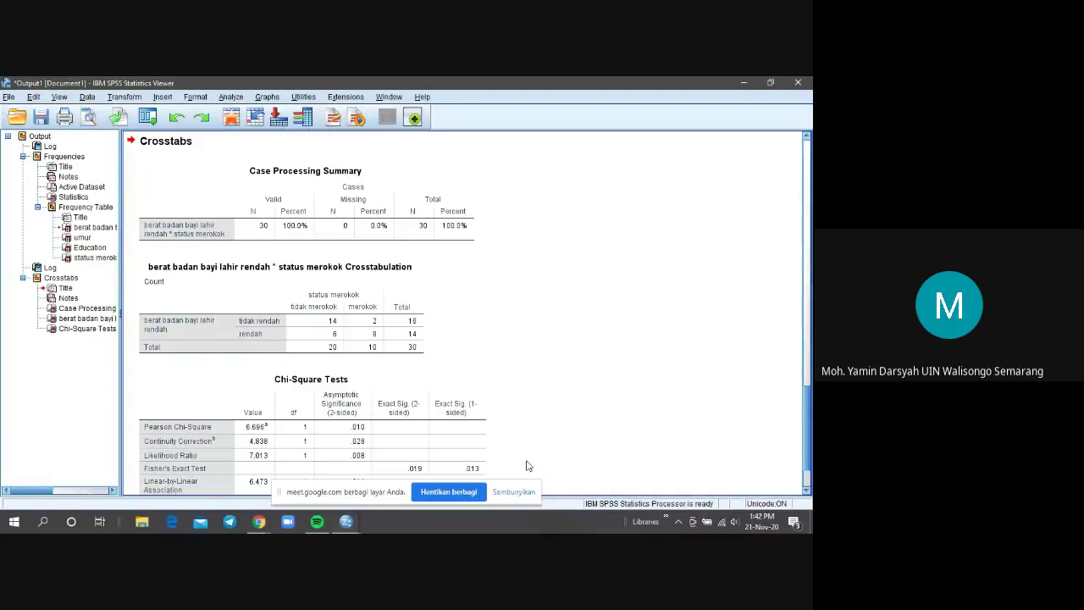
- Hide the screen-sharing notice, examine the crosstabulation and chi-square results, and select the Chi-Square Tests table
click(512, 493)
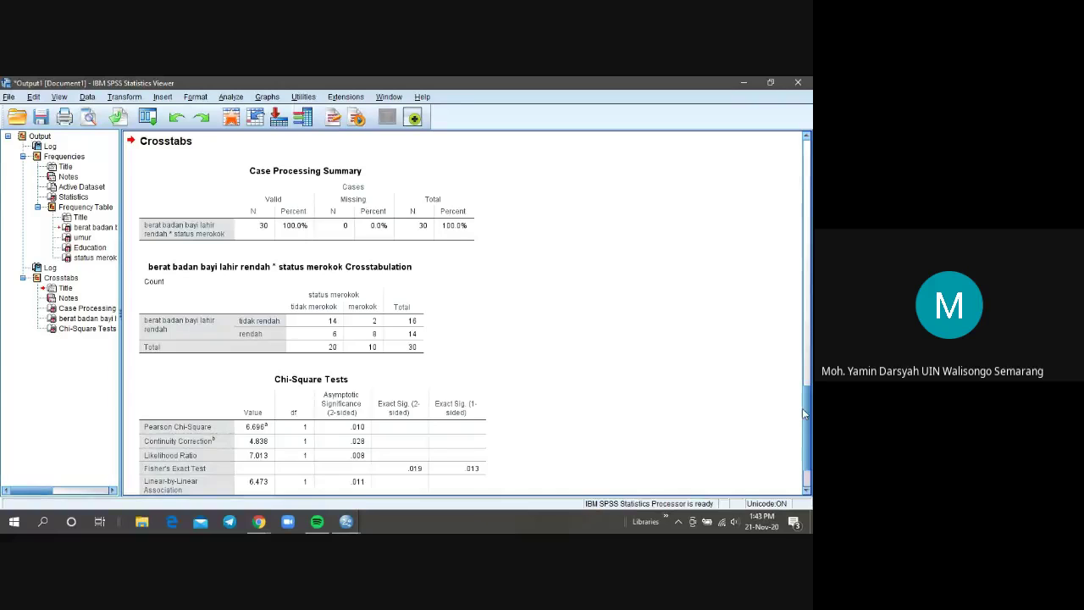
mouse_move(808, 416)
mouse_down()
mouse_move(808, 430)
mouse_move(807, 419)
mouse_up()
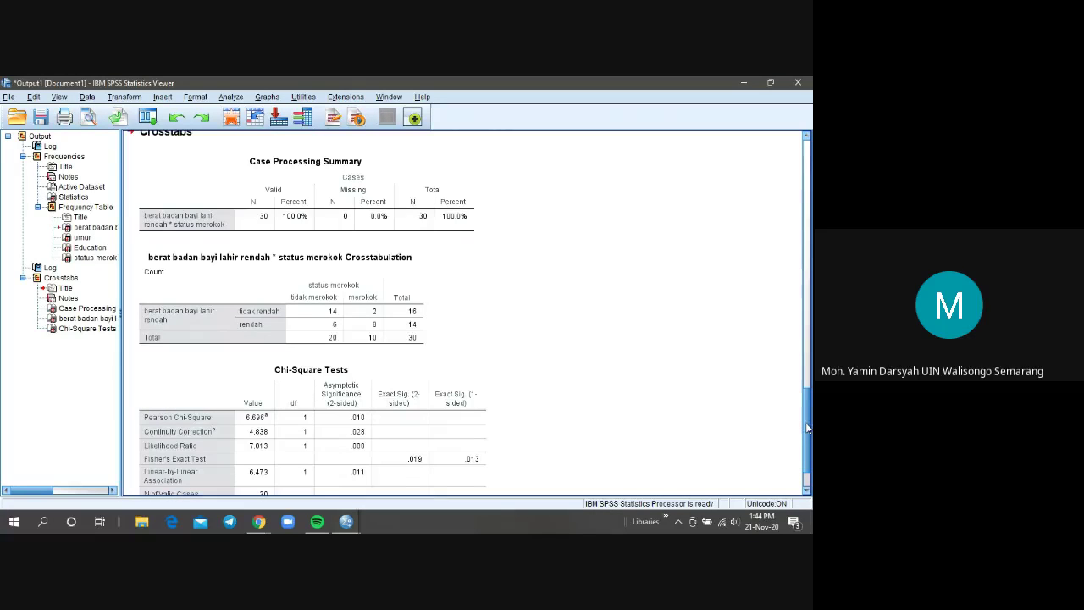
scroll(808, 427, down, 2)
click(457, 394)
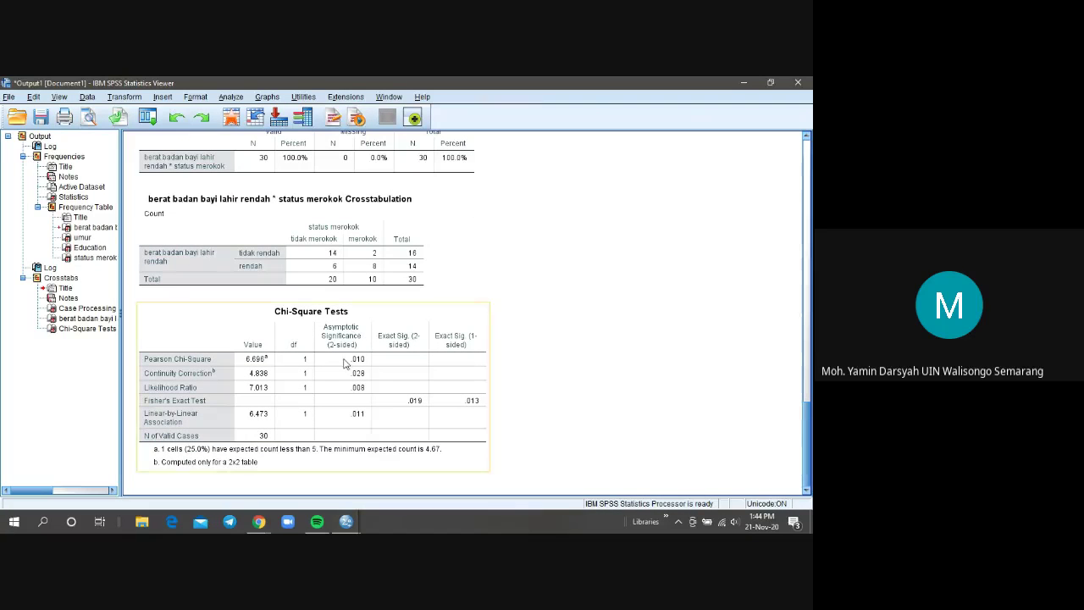
click(150, 331)
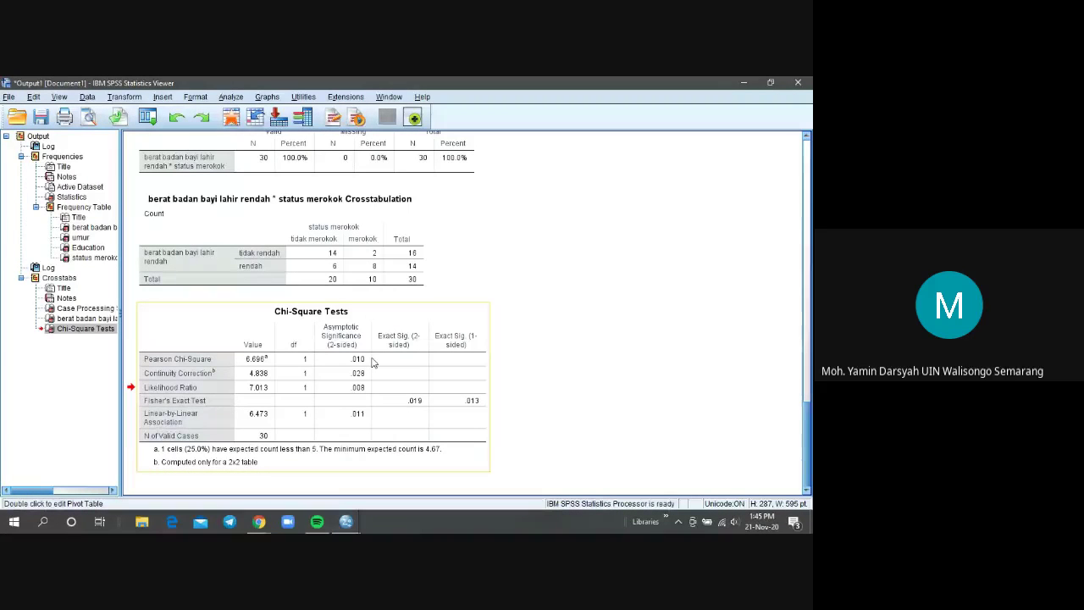
key(XF86AudioLowerVolume)
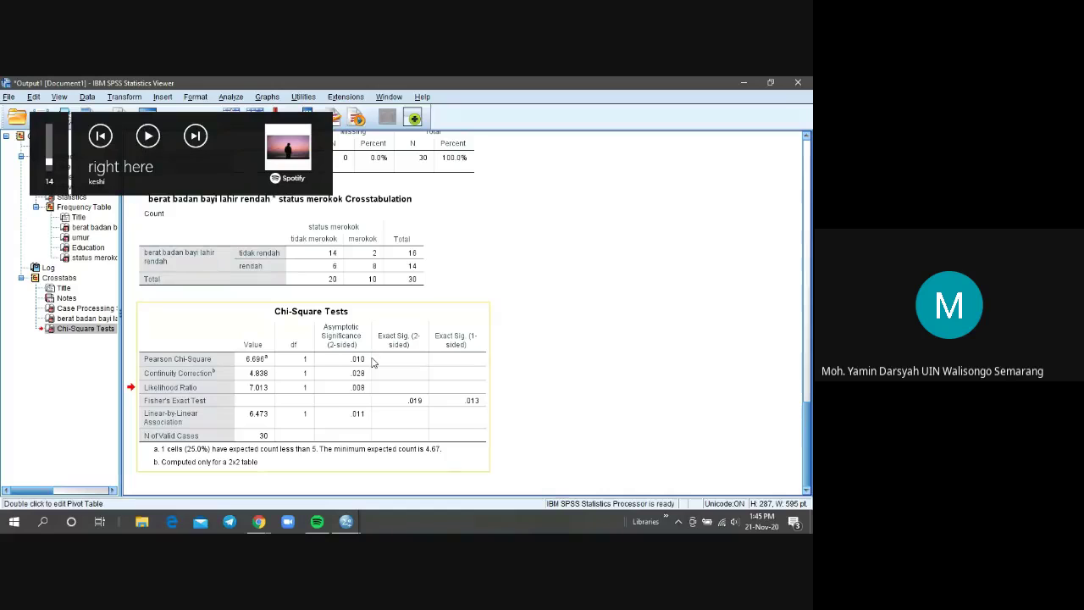
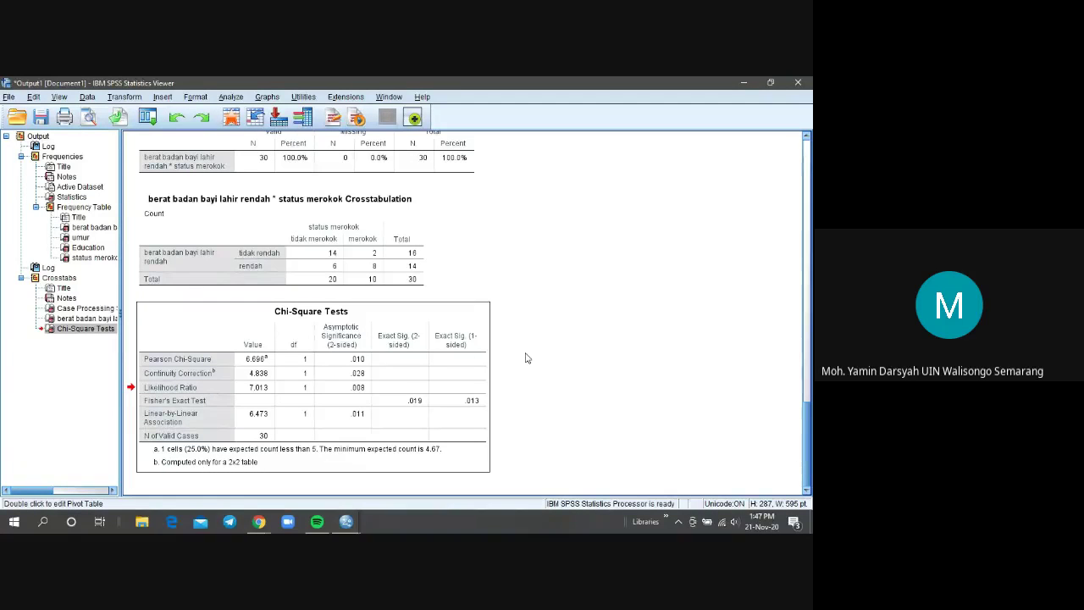
mouse_move(262, 529)
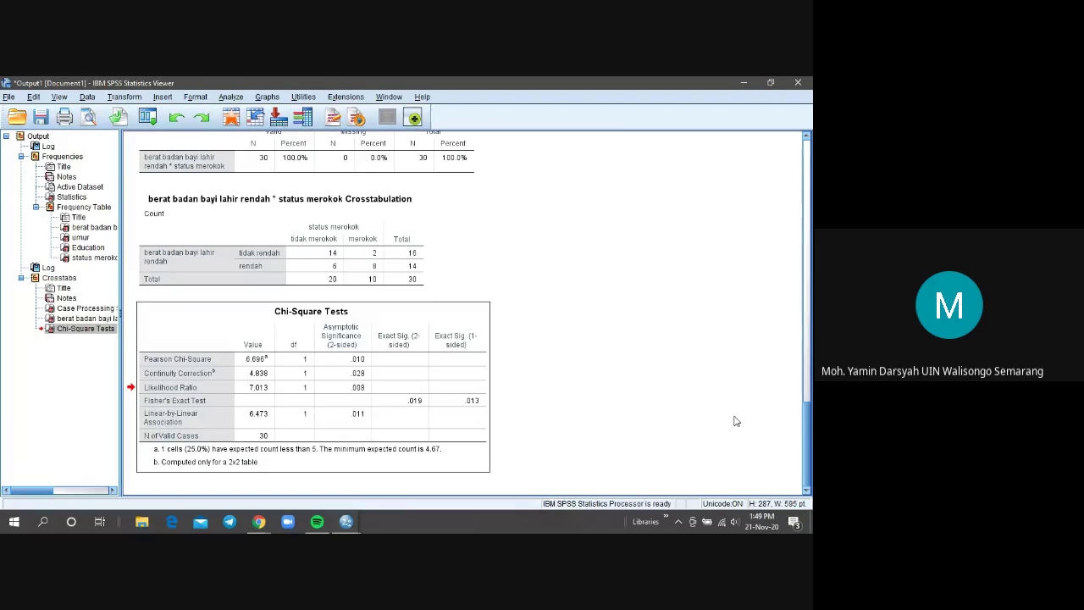
- Set up a Crosstabs analysis on data crosstab.sav with umur as column variable in place of status merokok, keeping berat badan bayi lahir rendah as row
click(582, 368)
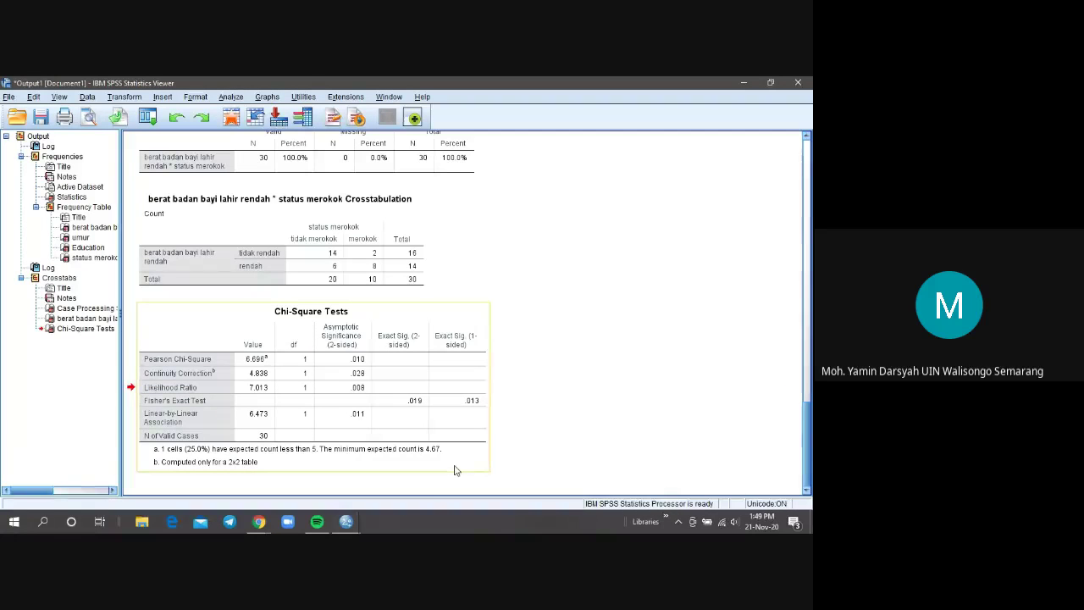
mouse_move(345, 521)
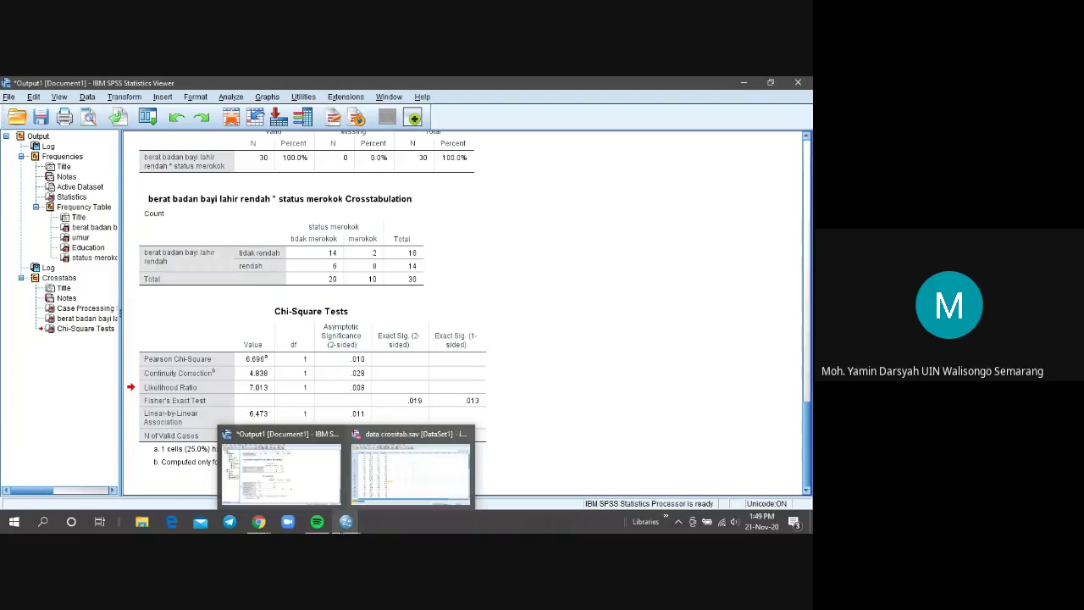
click(366, 447)
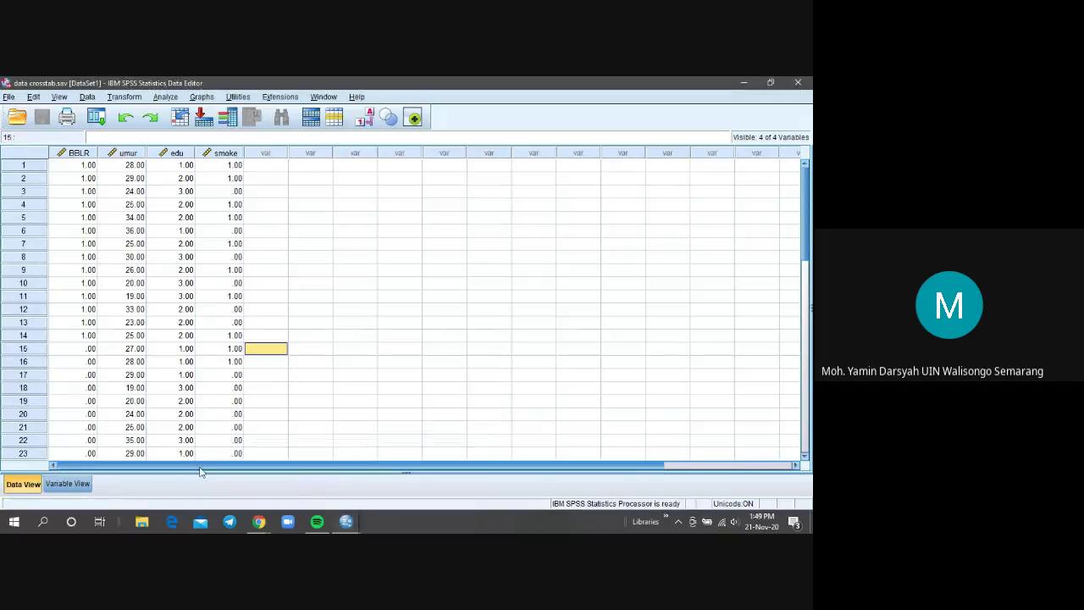
click(86, 487)
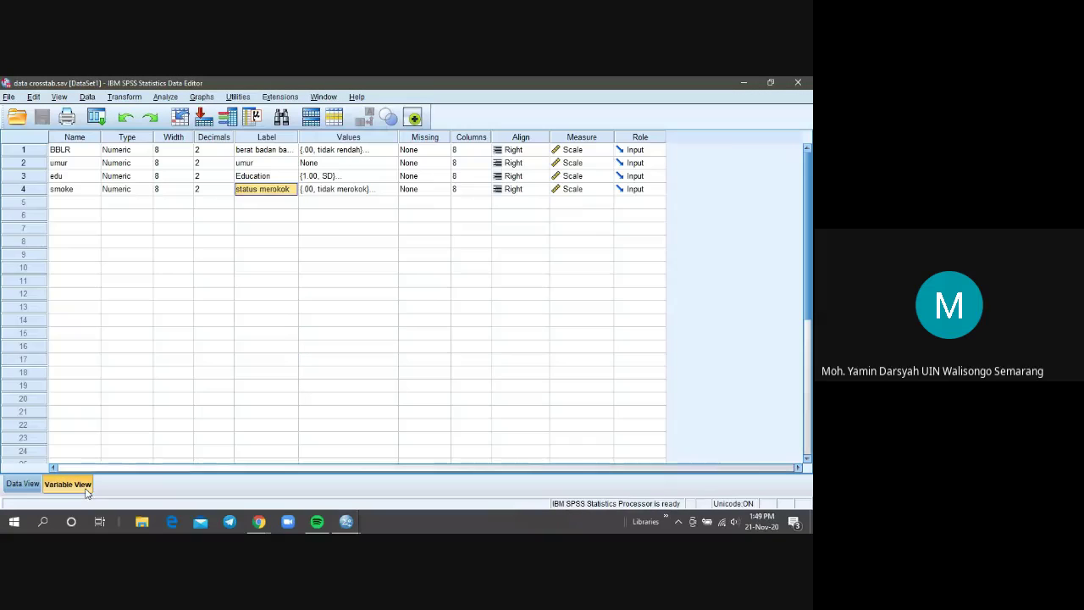
click(163, 98)
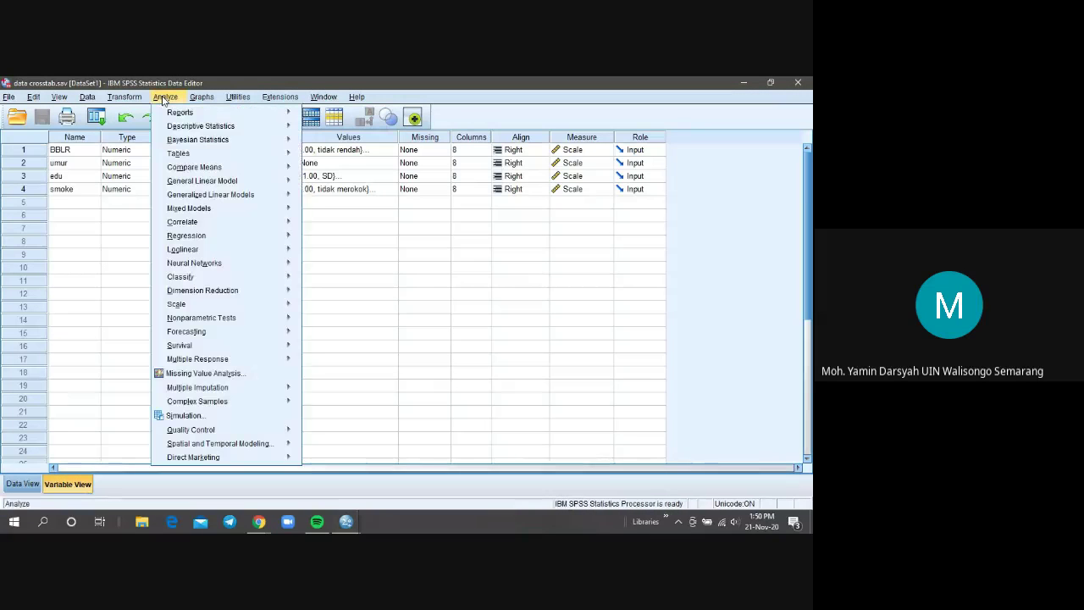
mouse_move(244, 129)
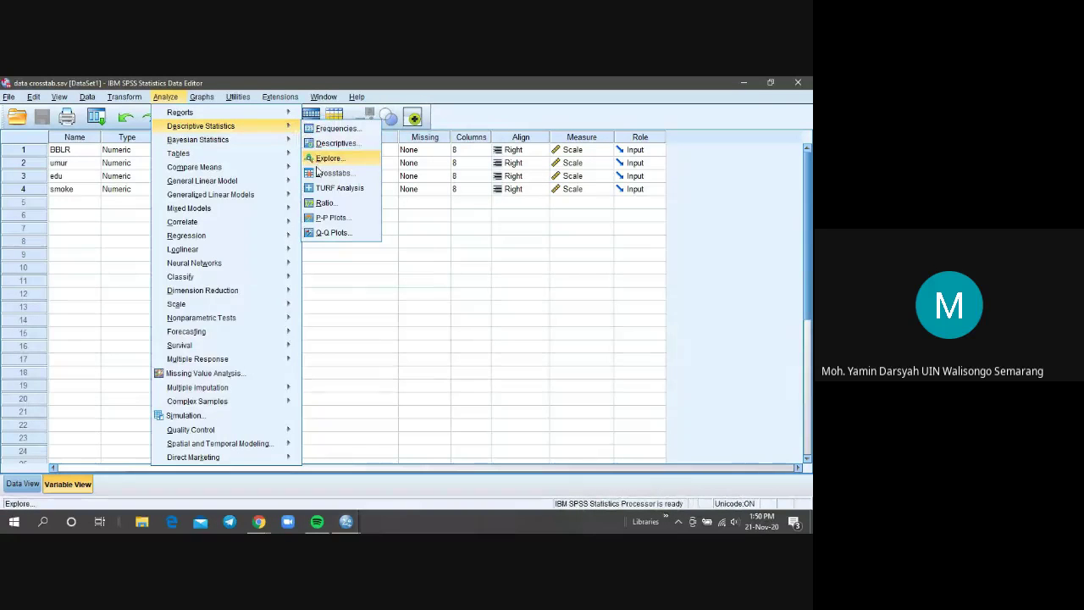
click(317, 172)
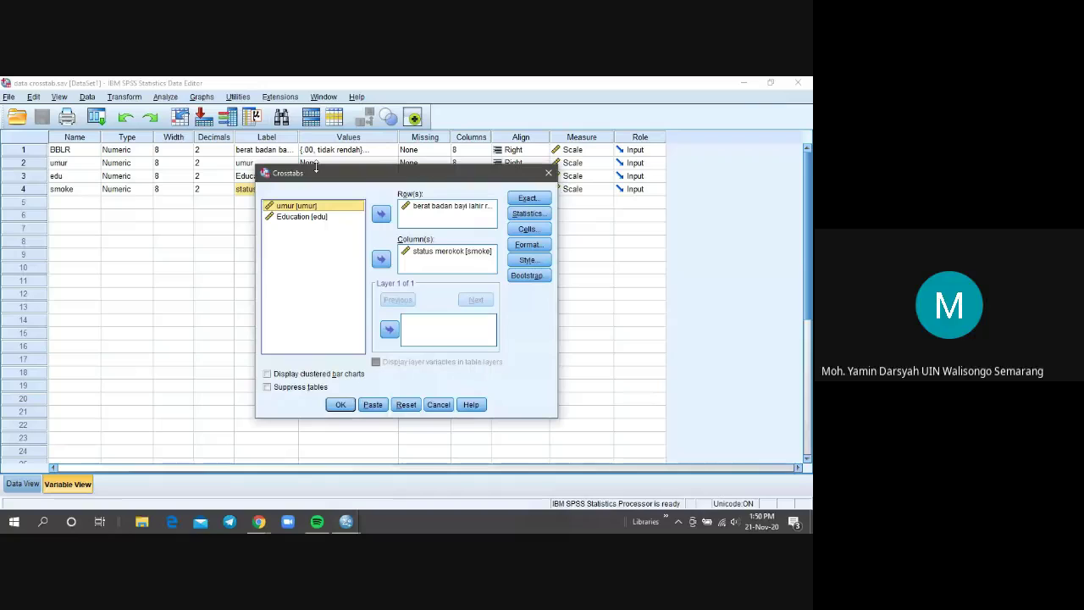
click(427, 251)
click(381, 258)
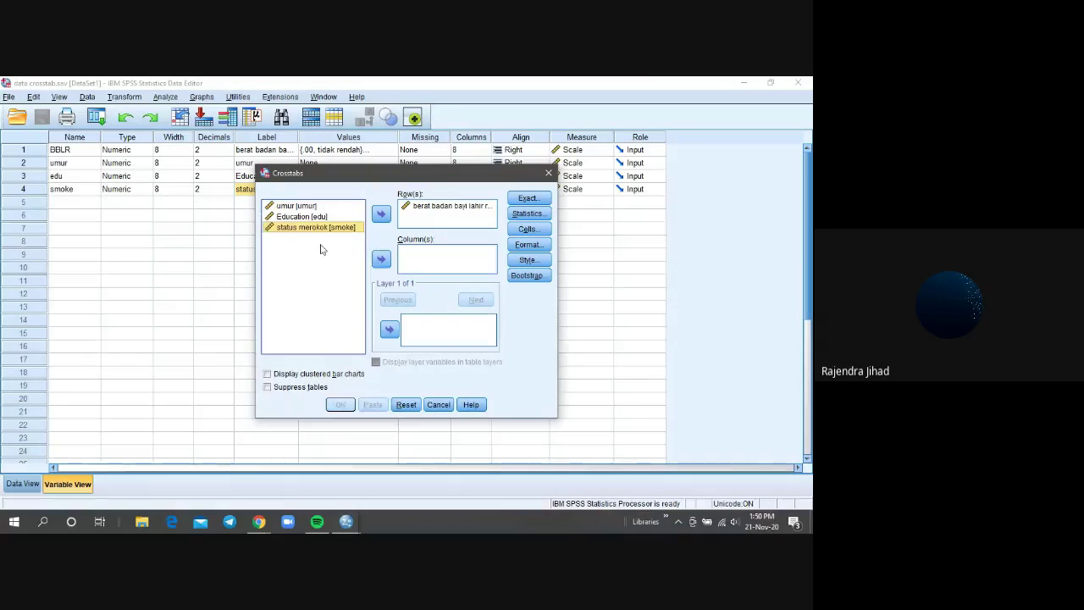
drag(312, 206, 426, 260)
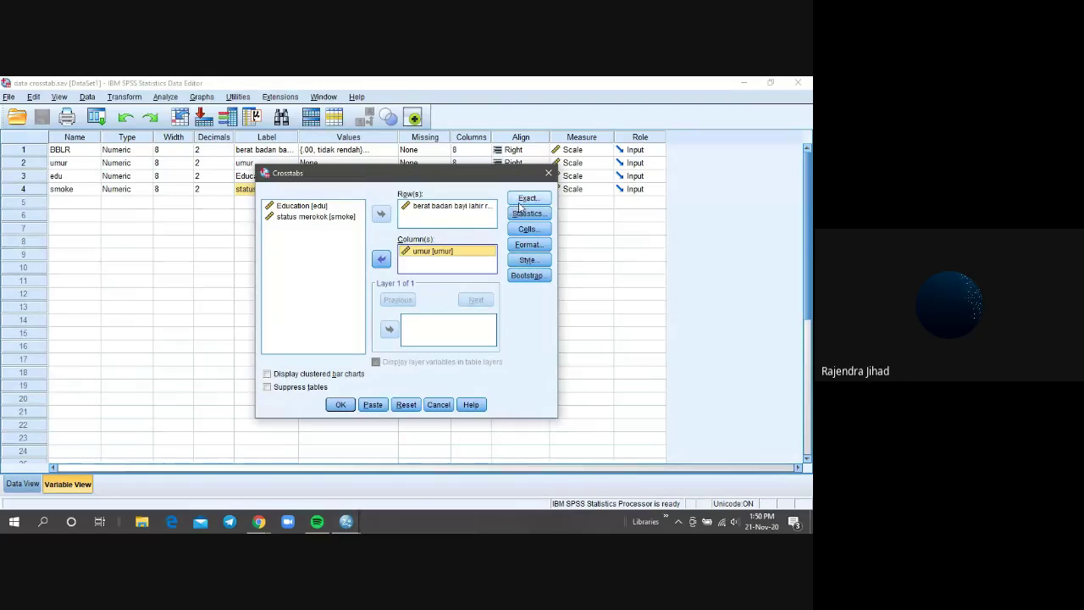
- Review the Exact Tests and Statistics options without changing them, and run the birth weight by umur crosstabulation
click(339, 405)
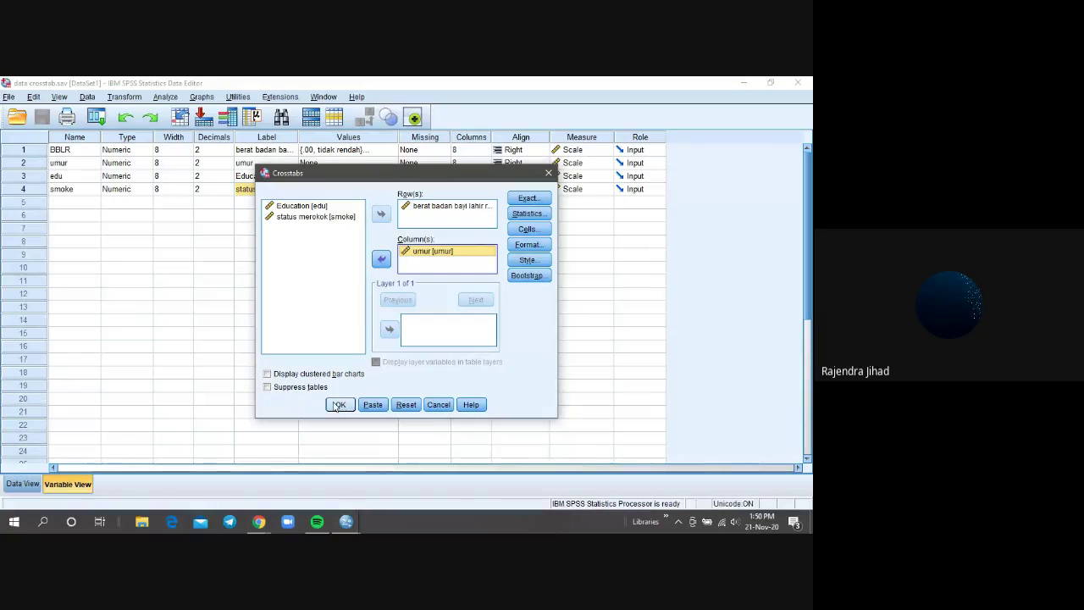
click(537, 200)
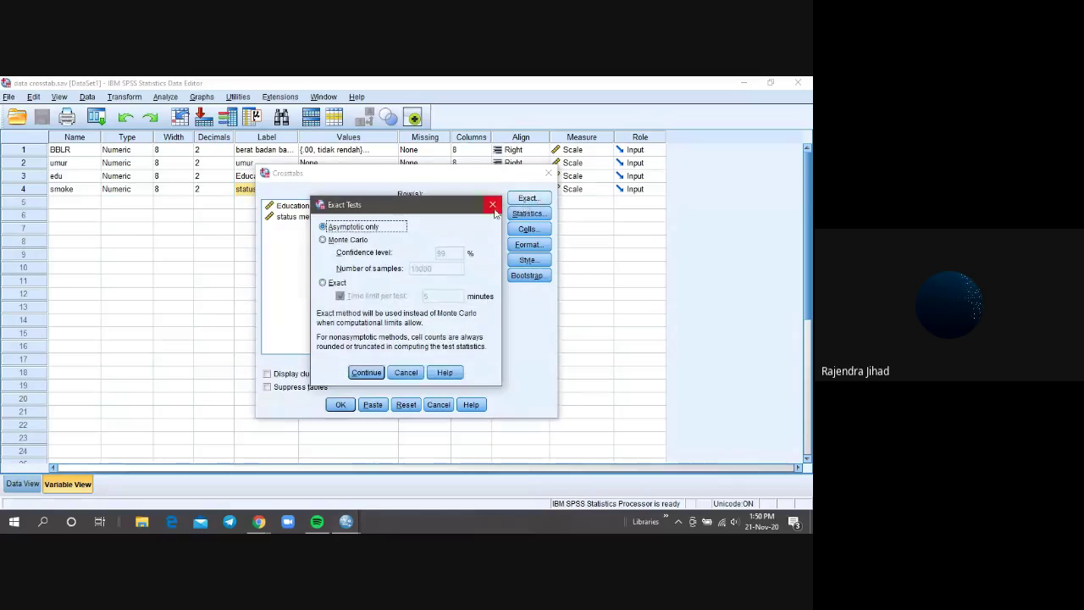
click(492, 205)
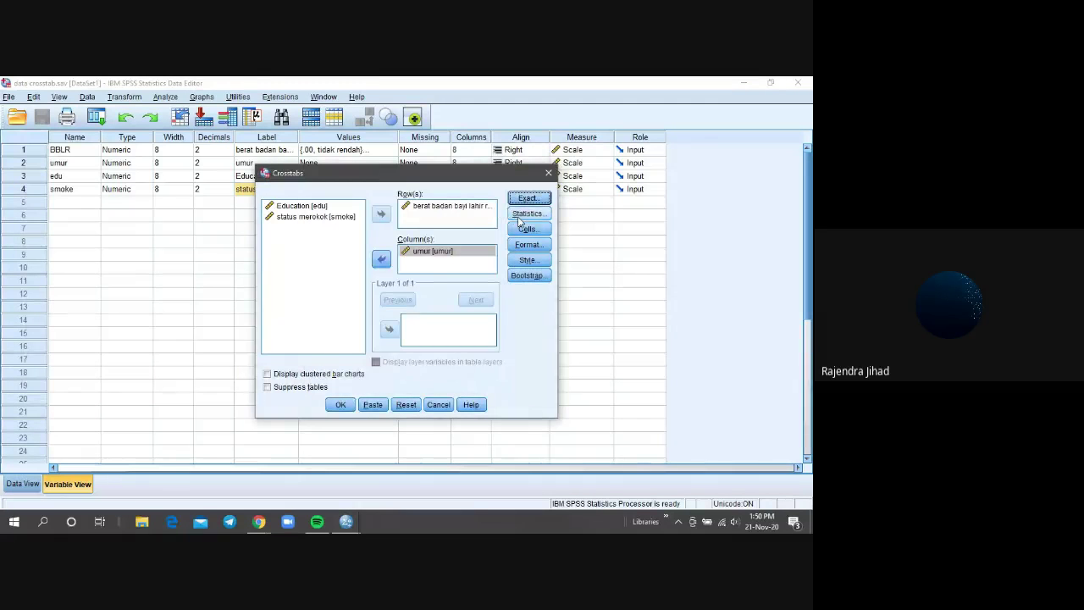
click(526, 214)
click(489, 194)
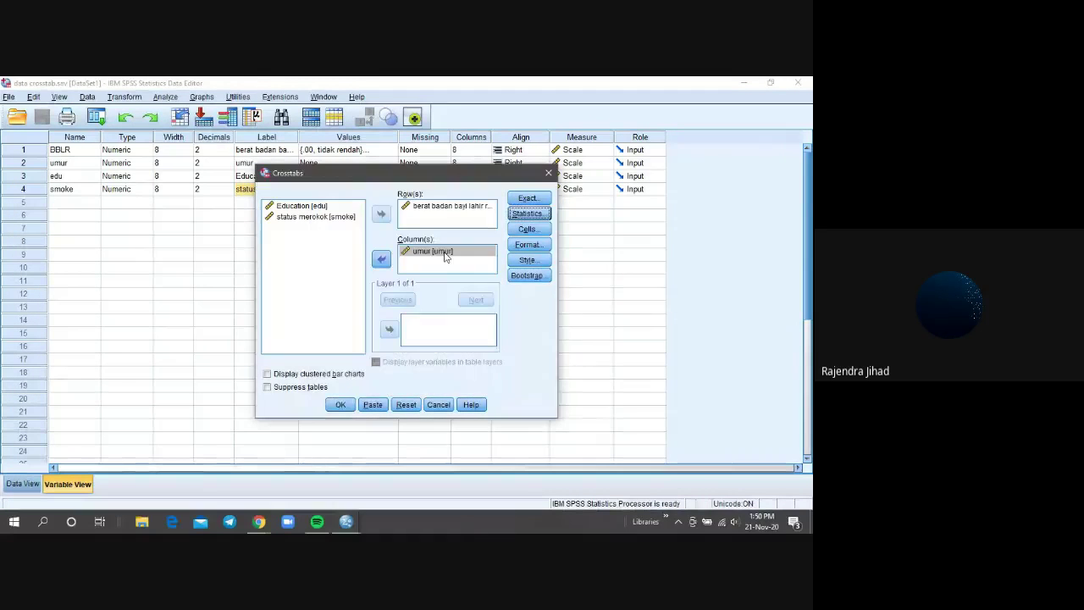
click(337, 405)
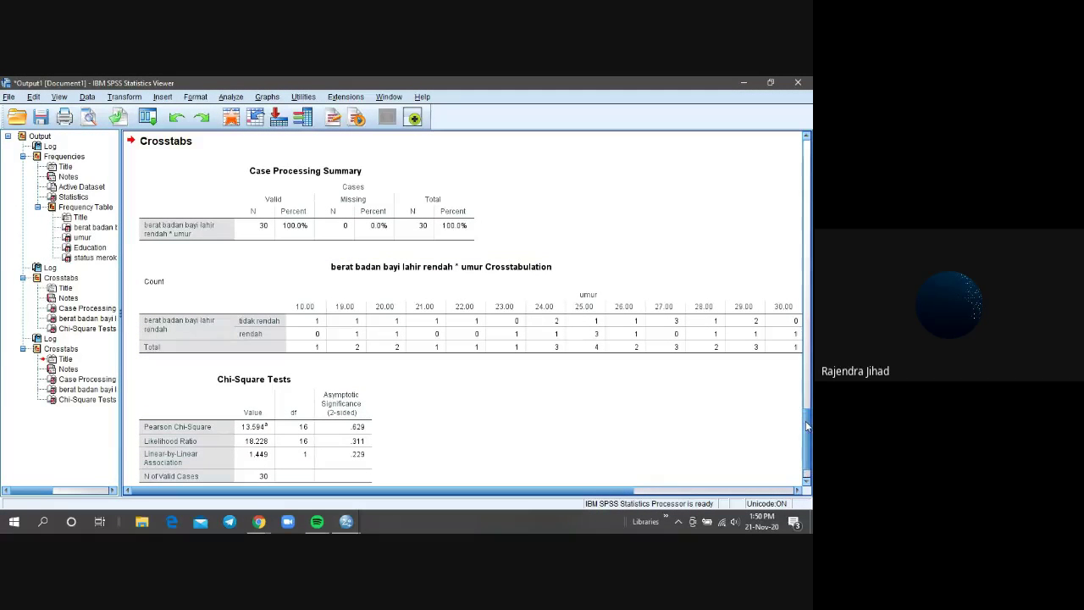
scroll(806, 426, down, 2)
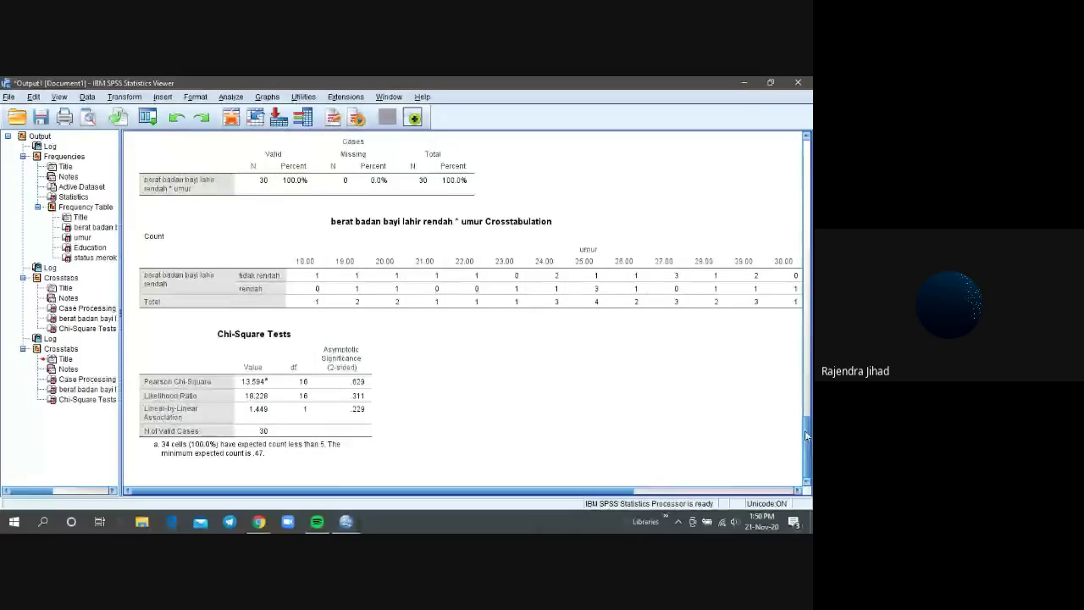
drag(806, 429, 807, 440)
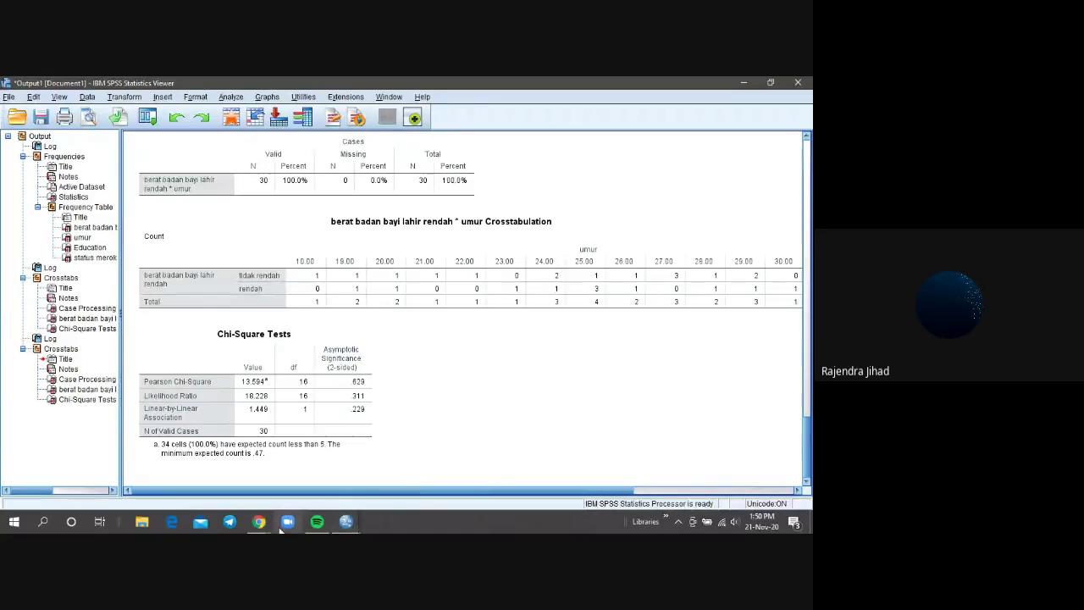
- Check the Google Meet call in Chrome, and return to the SPSS output viewer
mouse_move(260, 521)
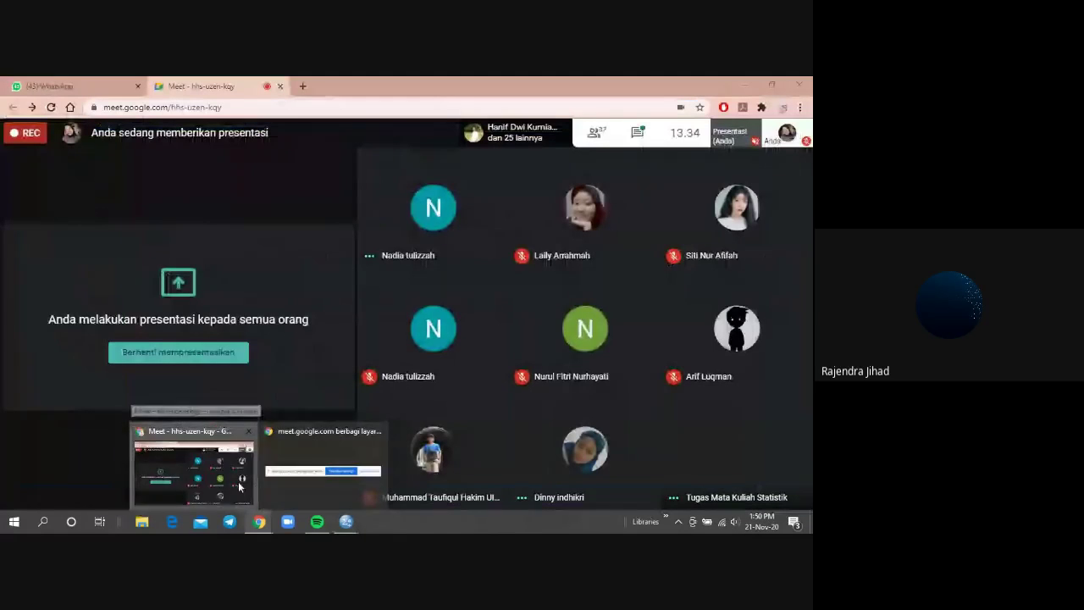
click(238, 481)
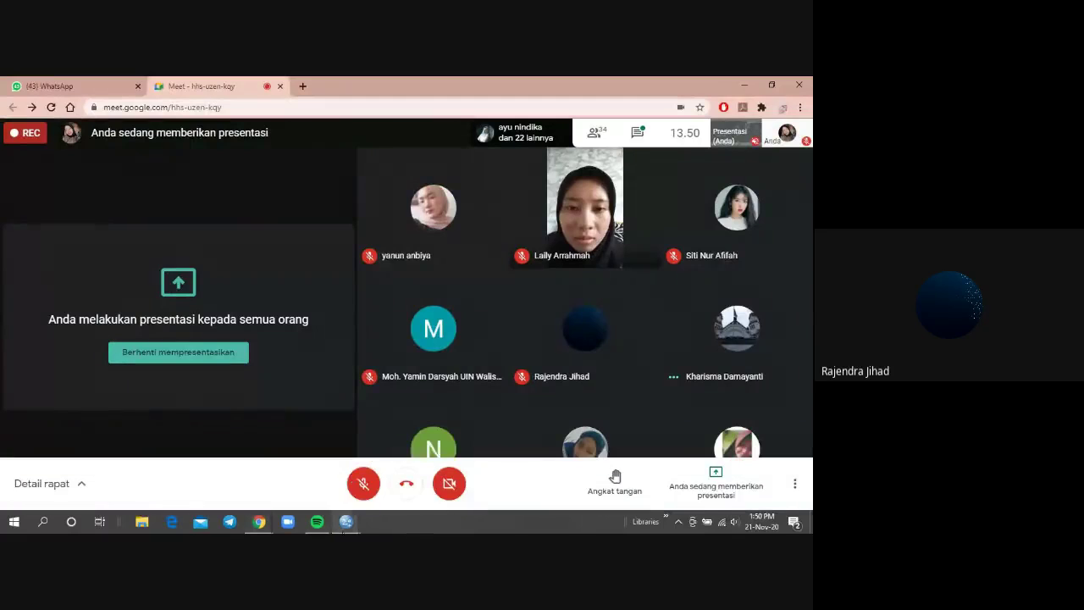
mouse_move(346, 521)
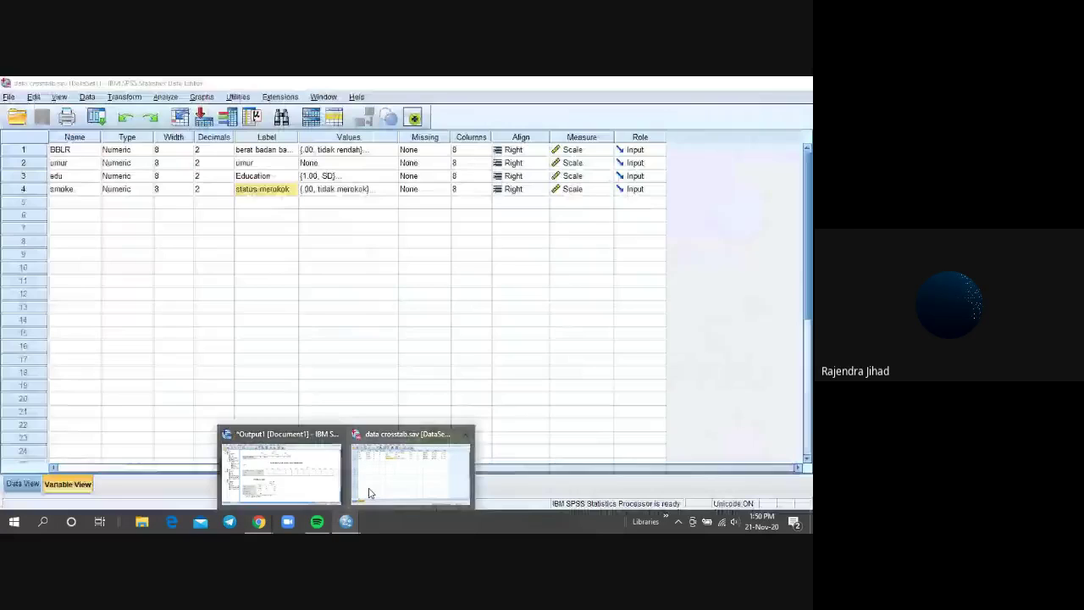
click(369, 493)
mouse_move(345, 521)
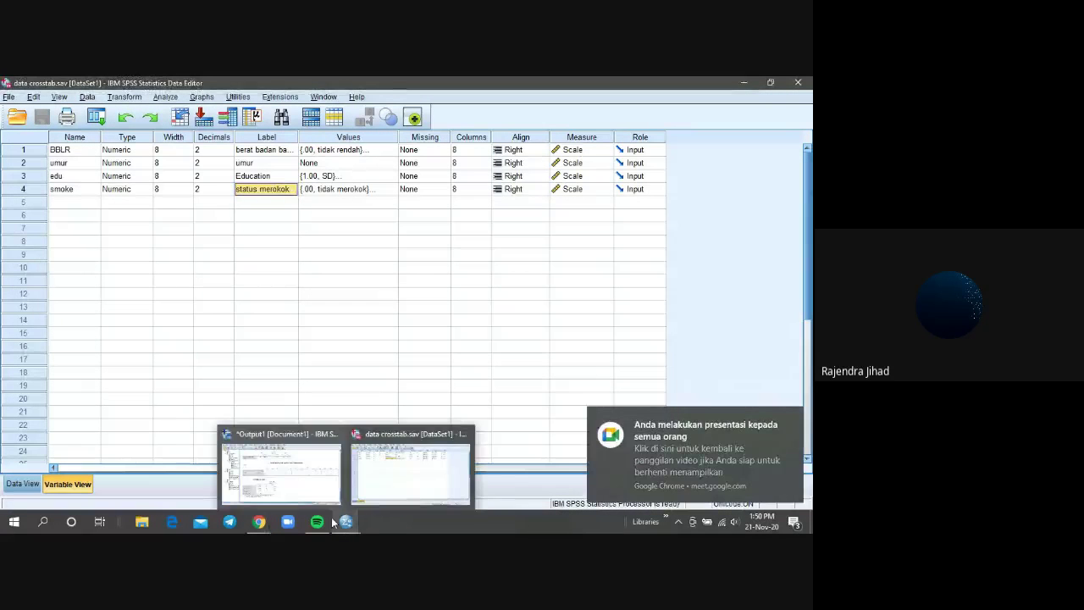
click(305, 487)
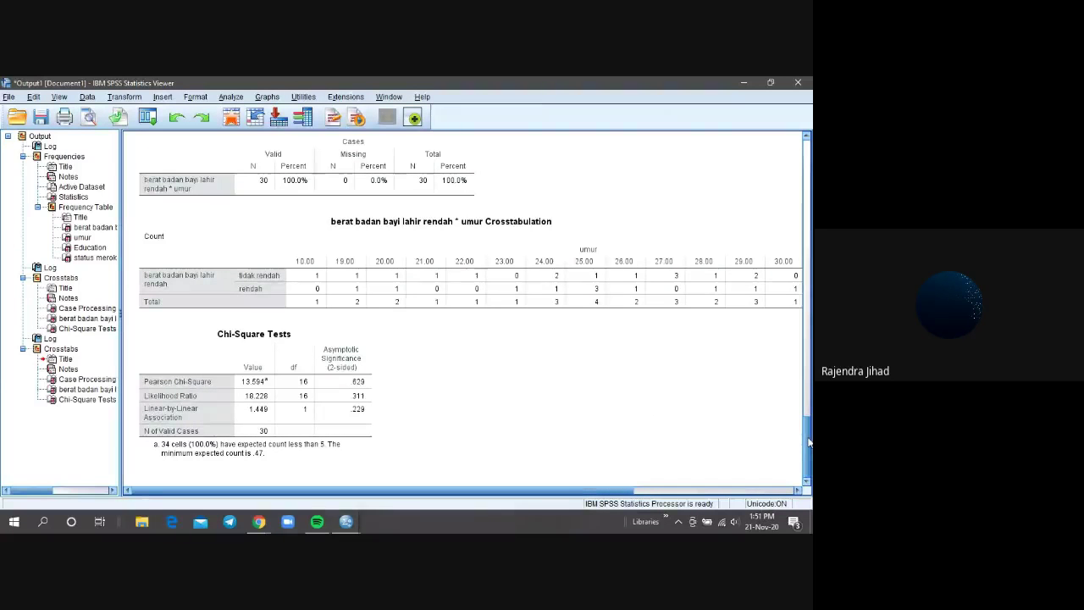
- Examine the full birth weight by umur crosstabulation and its chi-square results, and select the Chi-Square Tests table
scroll(809, 439, up, 1)
mouse_move(809, 439)
mouse_down()
mouse_move(806, 426)
mouse_move(808, 436)
mouse_up()
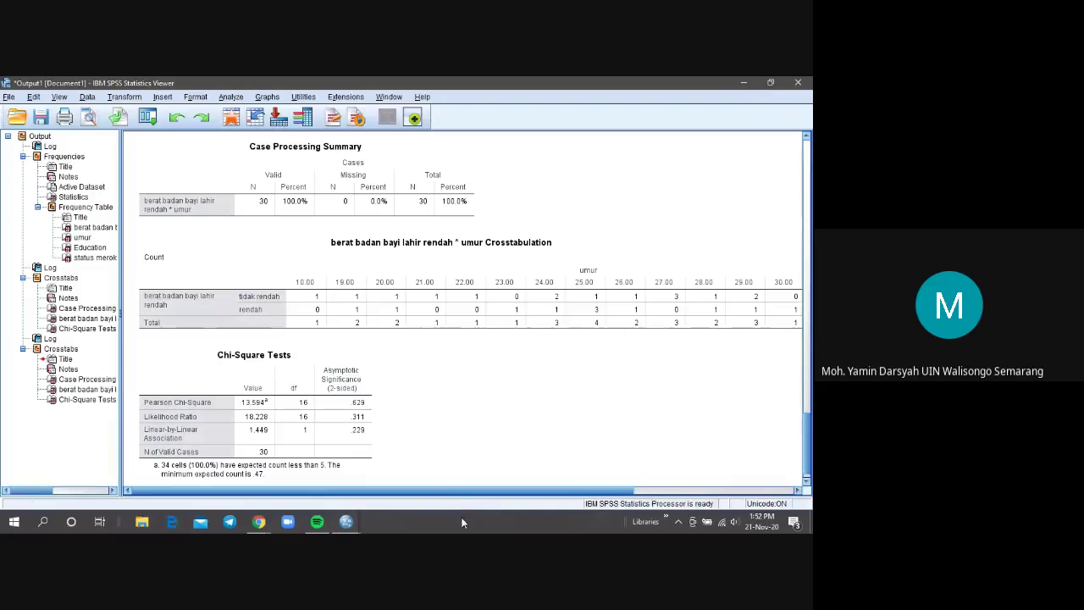
drag(460, 494, 618, 489)
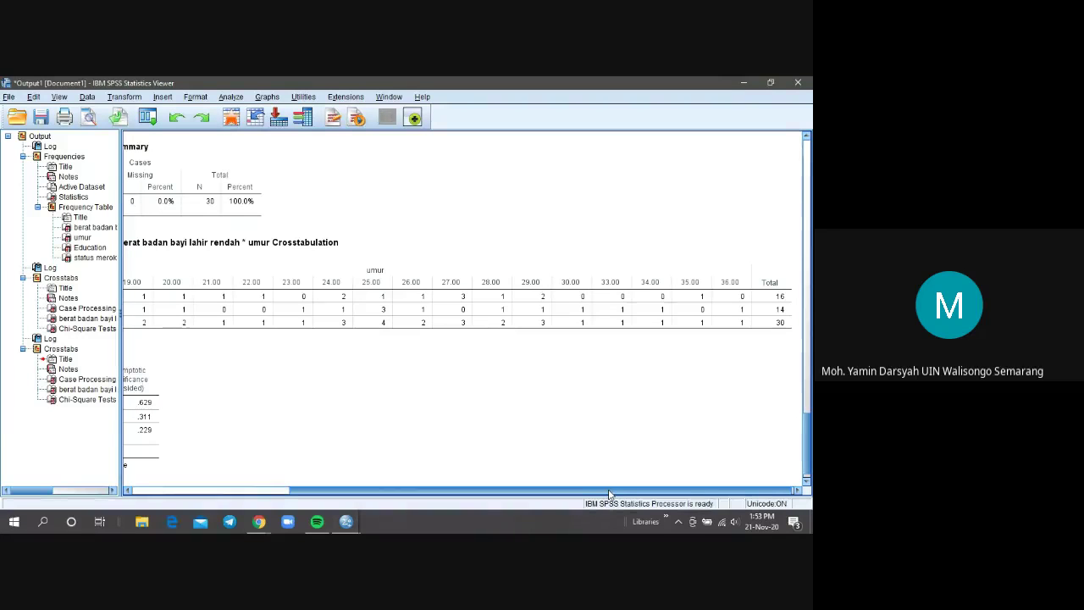
drag(609, 494, 512, 498)
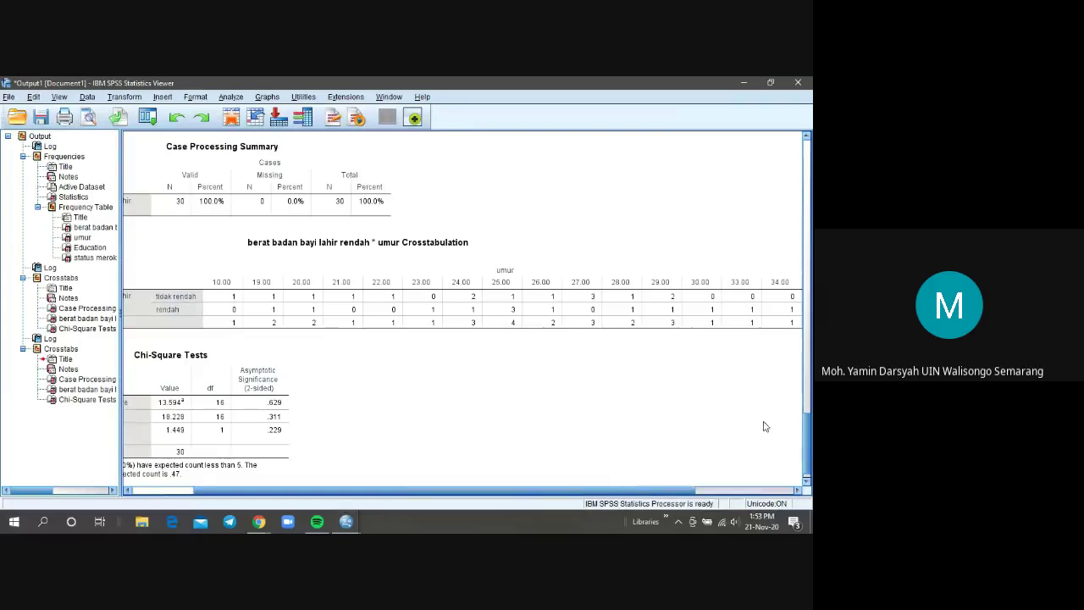
mouse_move(807, 418)
mouse_down()
mouse_move(808, 433)
mouse_move(808, 424)
mouse_up()
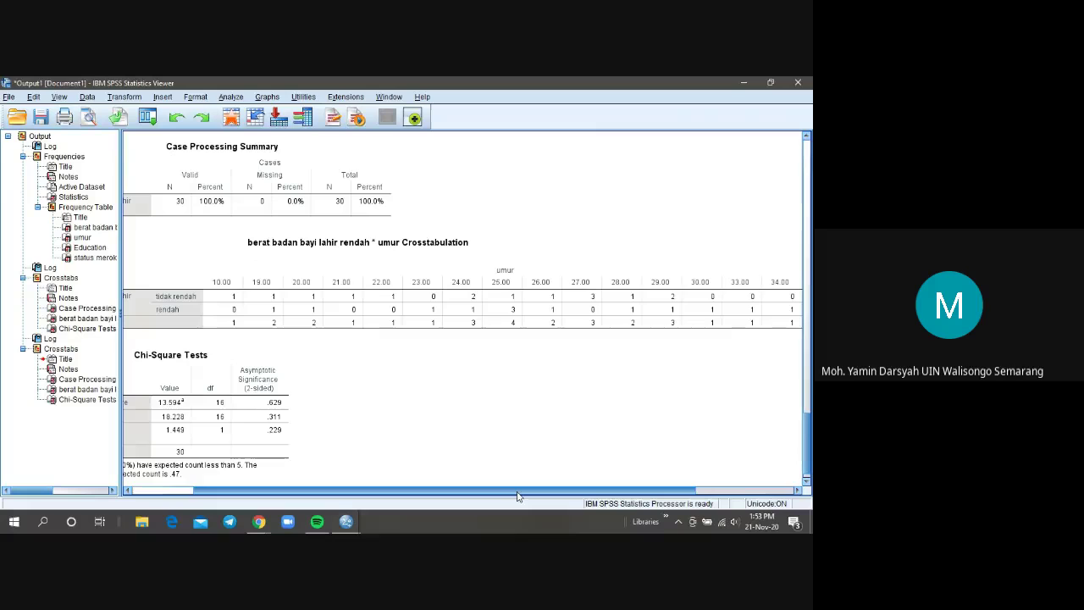
drag(519, 496, 453, 497)
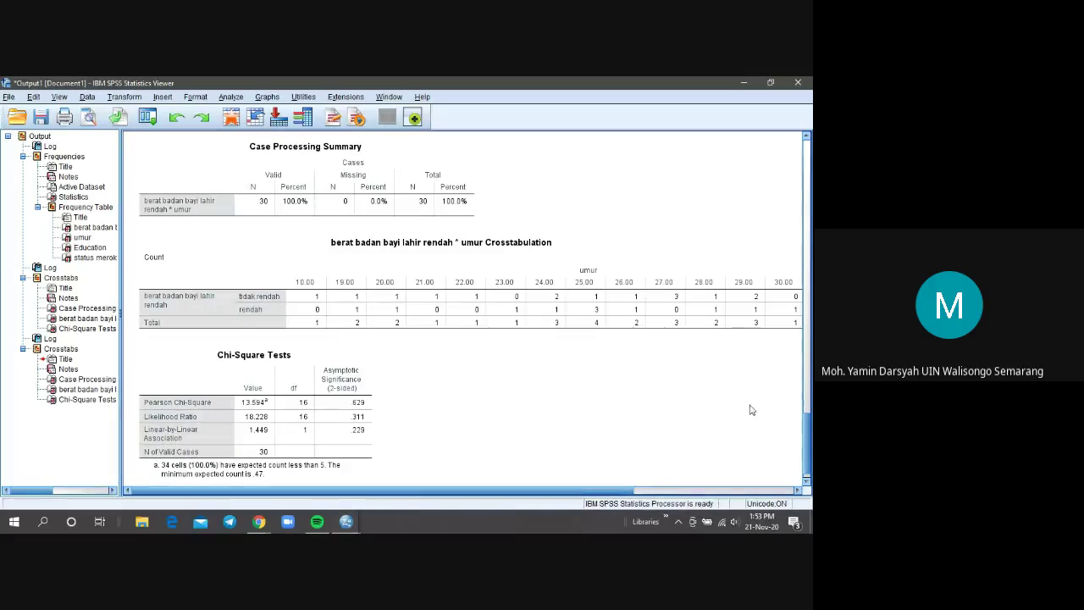
drag(807, 426, 807, 449)
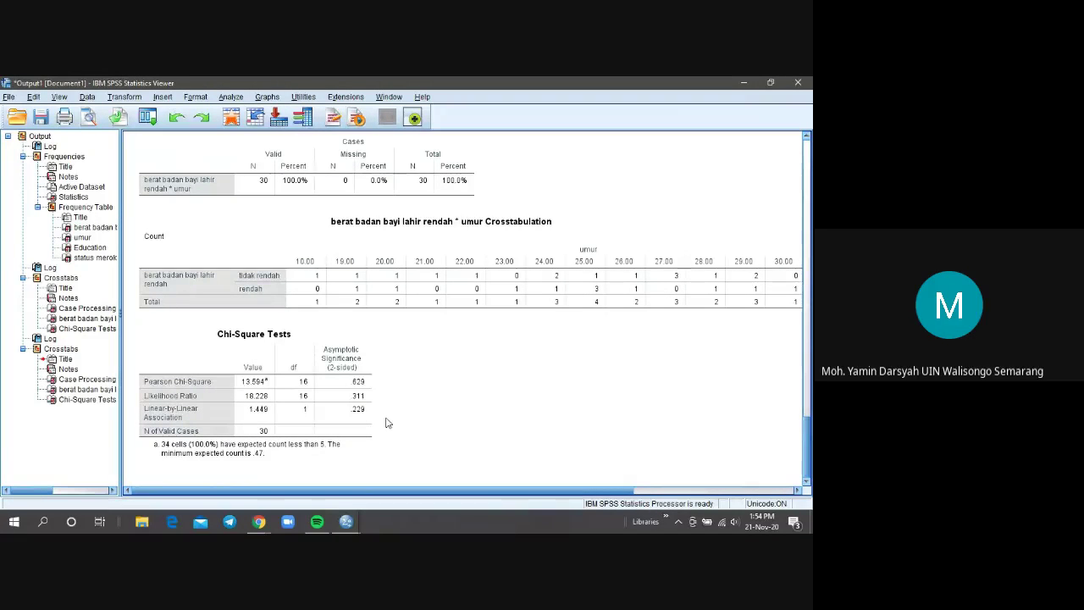
click(374, 443)
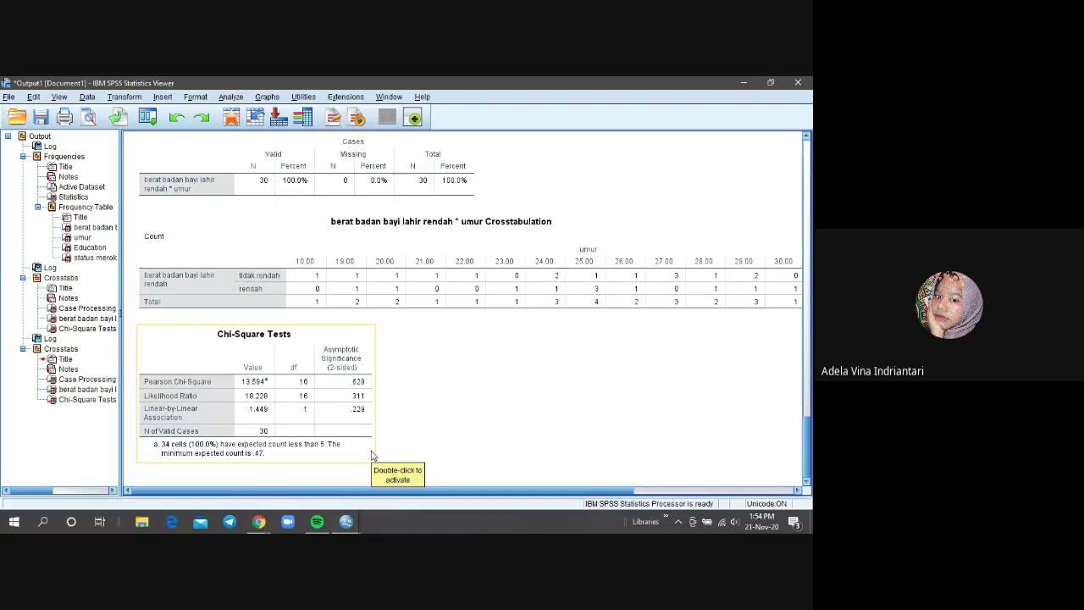
click(372, 455)
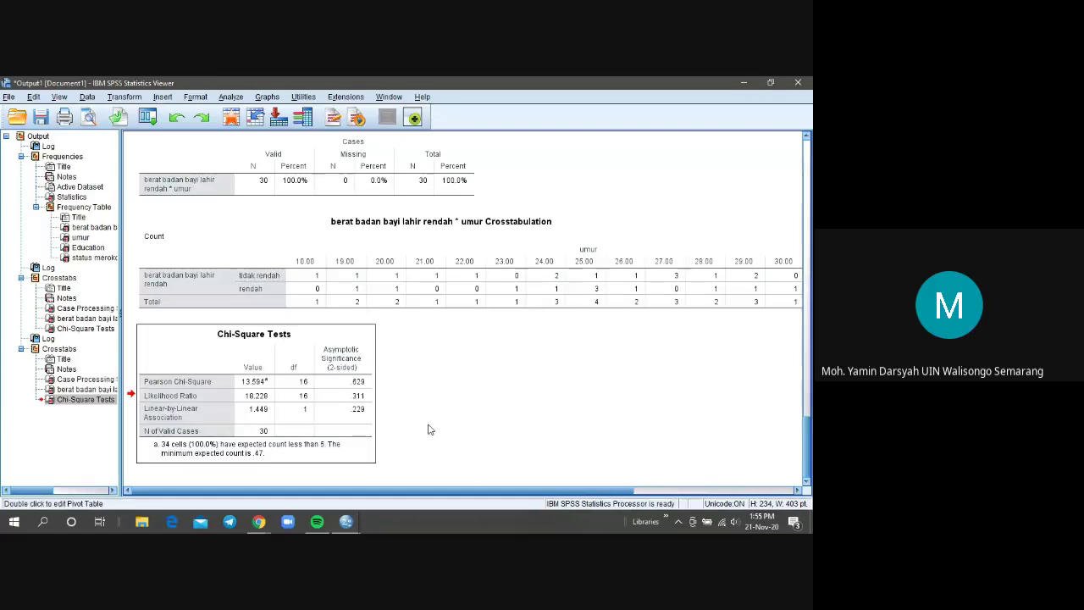
- Set up another Crosstabs analysis on data crosstab.sav, replacing umur with Education as the column variable
mouse_move(346, 521)
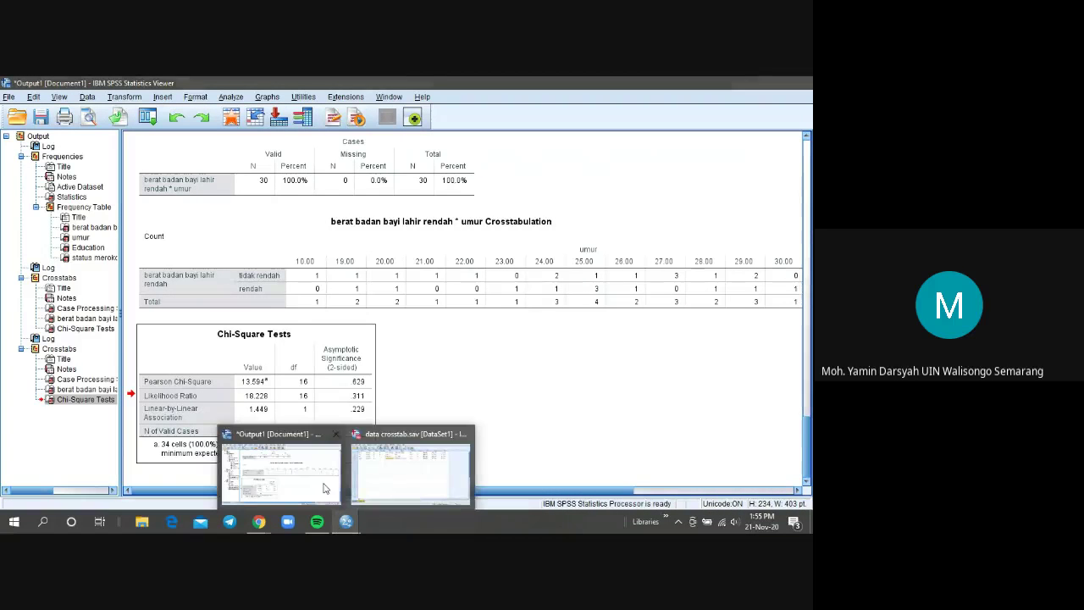
click(377, 483)
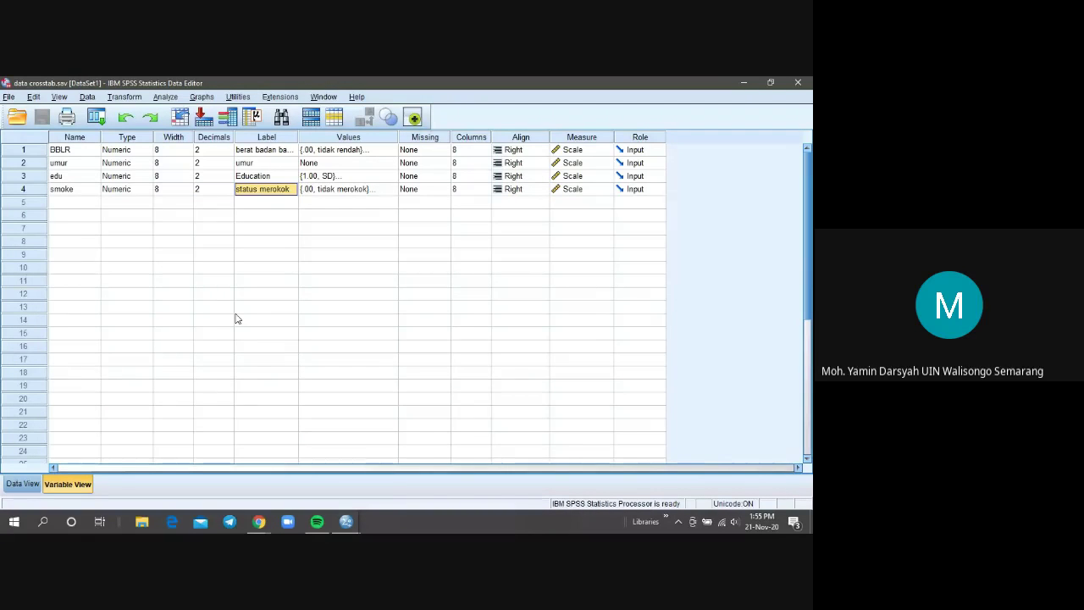
click(165, 97)
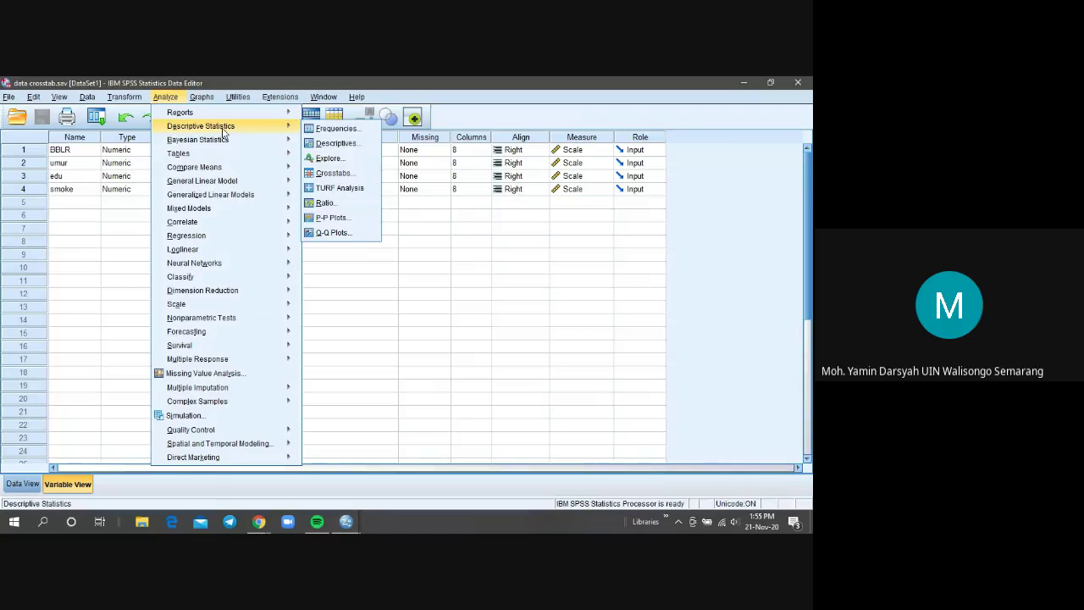
mouse_move(281, 127)
click(334, 174)
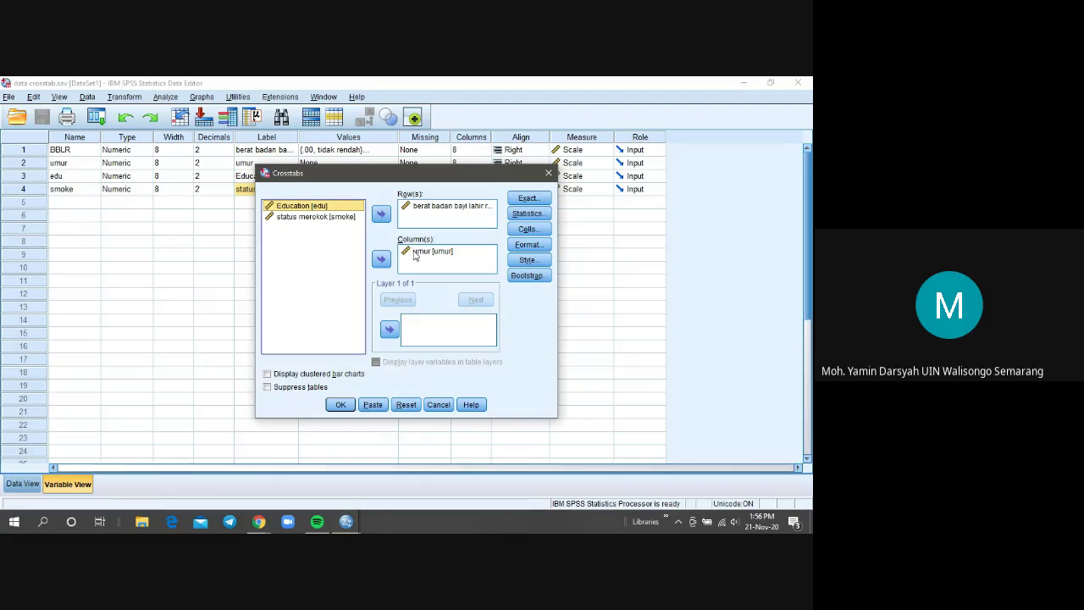
drag(414, 254, 331, 252)
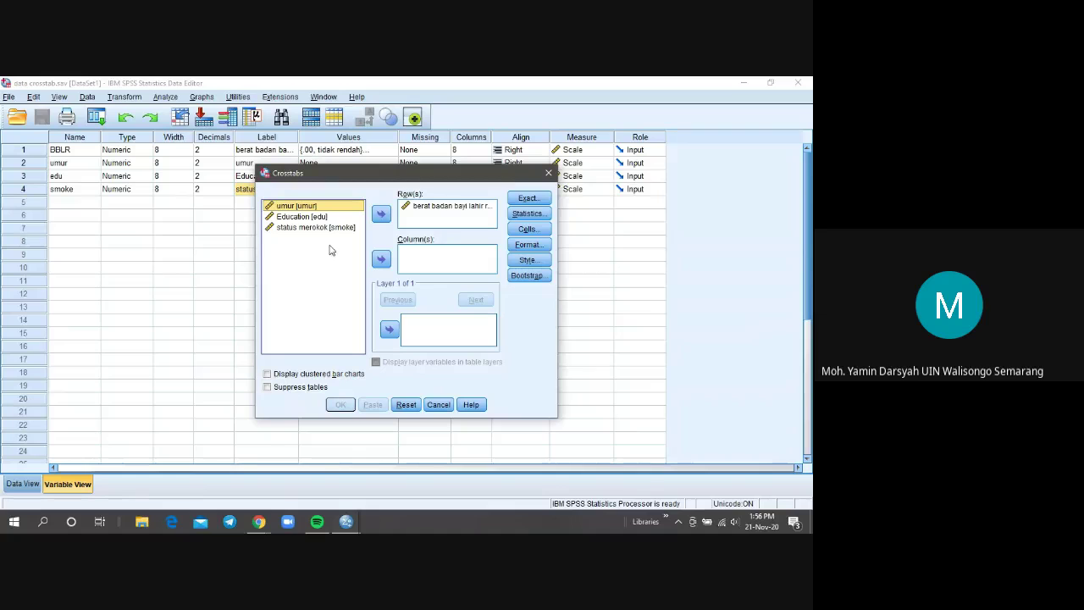
drag(322, 218, 415, 260)
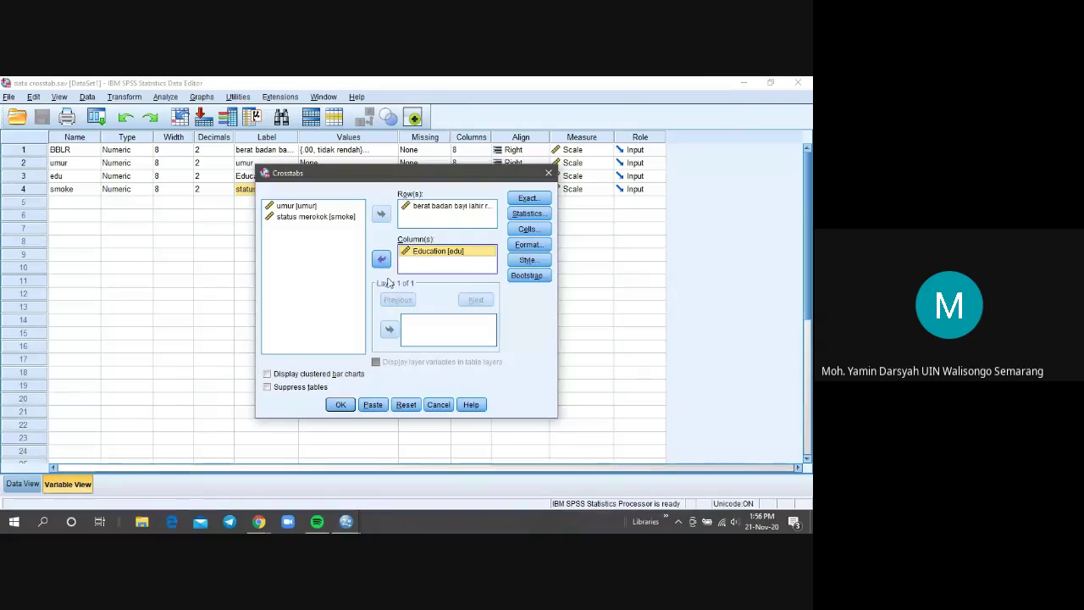
- Run the birth weight by Education crosstabulation, and return to the data crosstab.sav window after reviewing the chi-square results
click(340, 405)
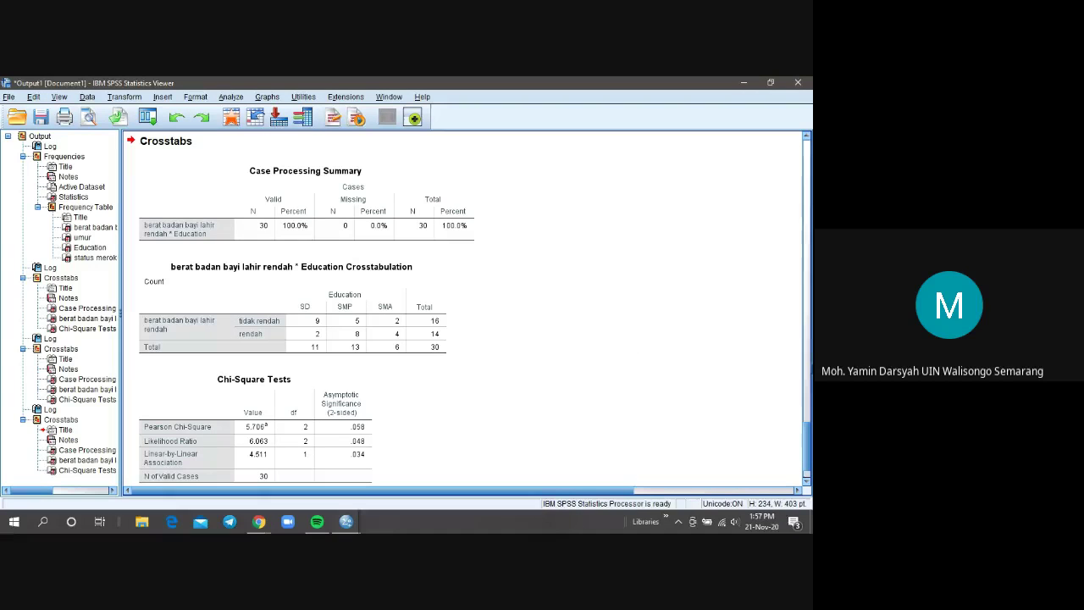
drag(809, 438, 809, 446)
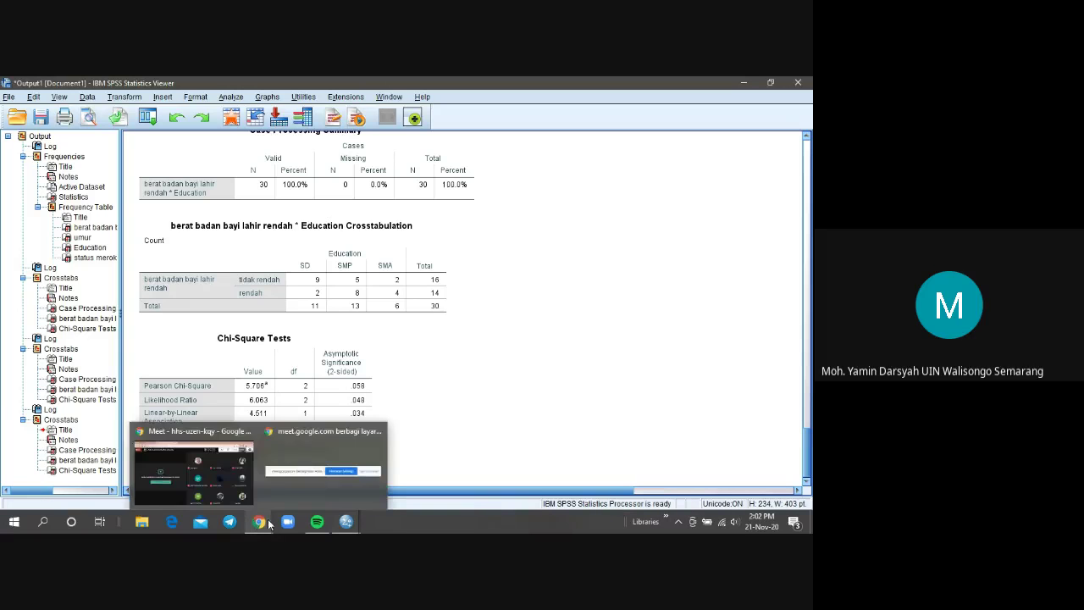
mouse_move(345, 521)
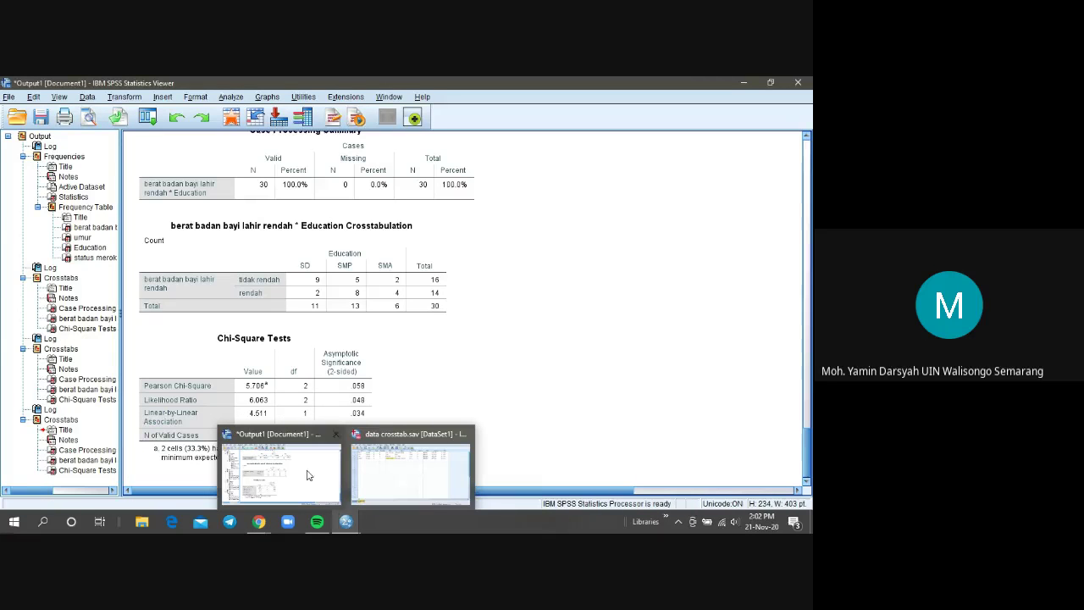
click(371, 472)
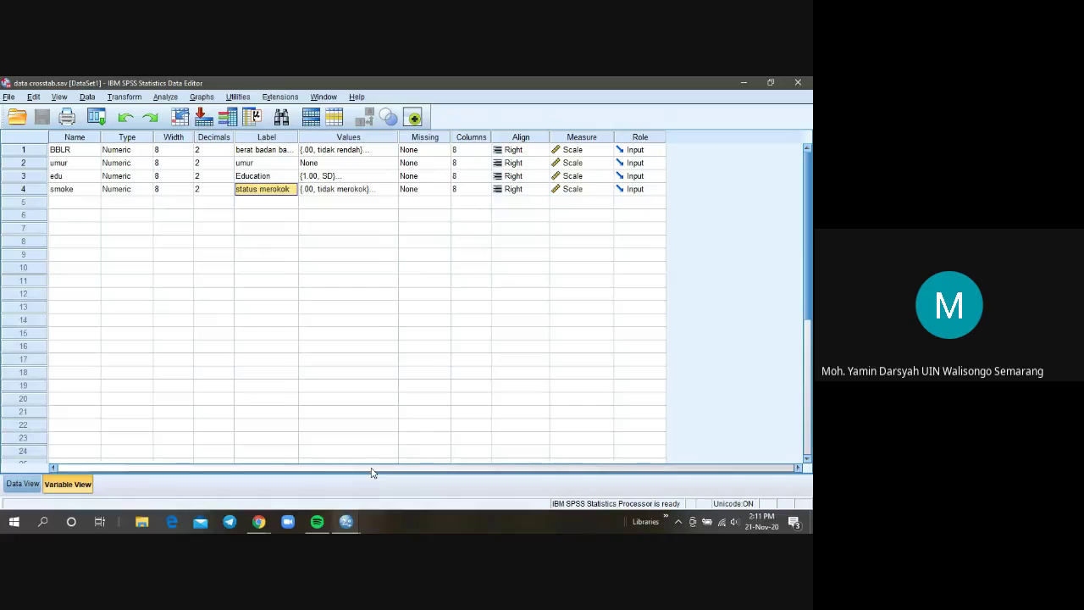
- Switch to the Google Meet call in Chrome and stop presenting the screen
click(795, 529)
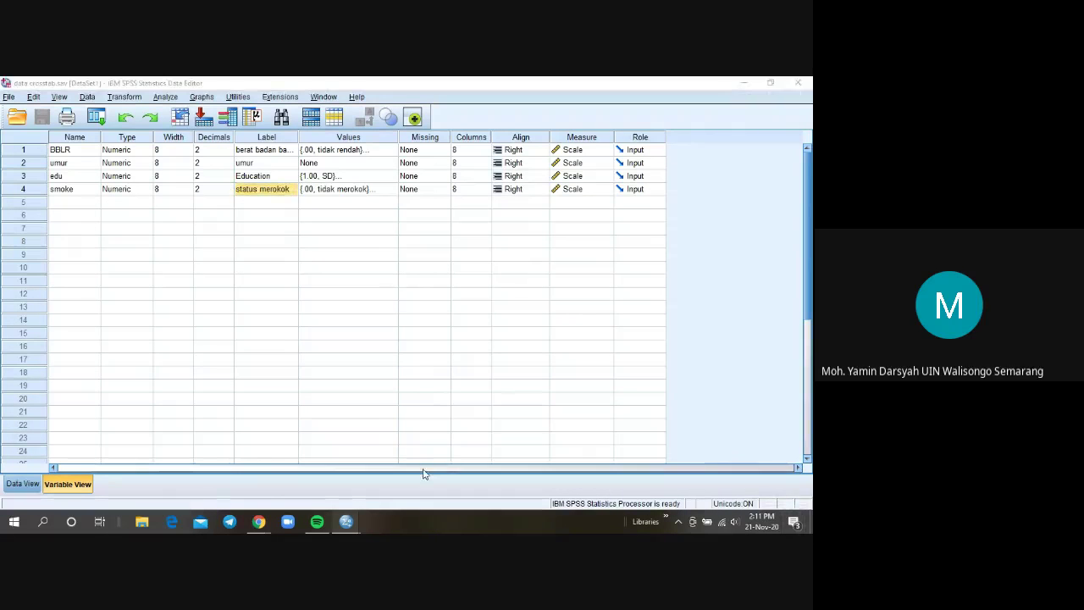
mouse_move(259, 522)
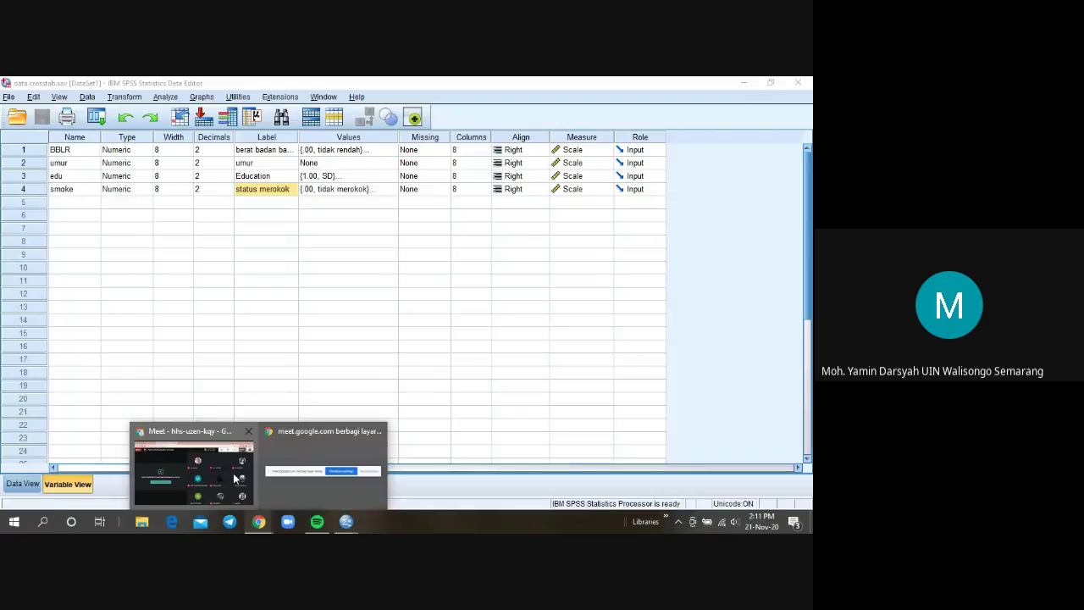
click(231, 476)
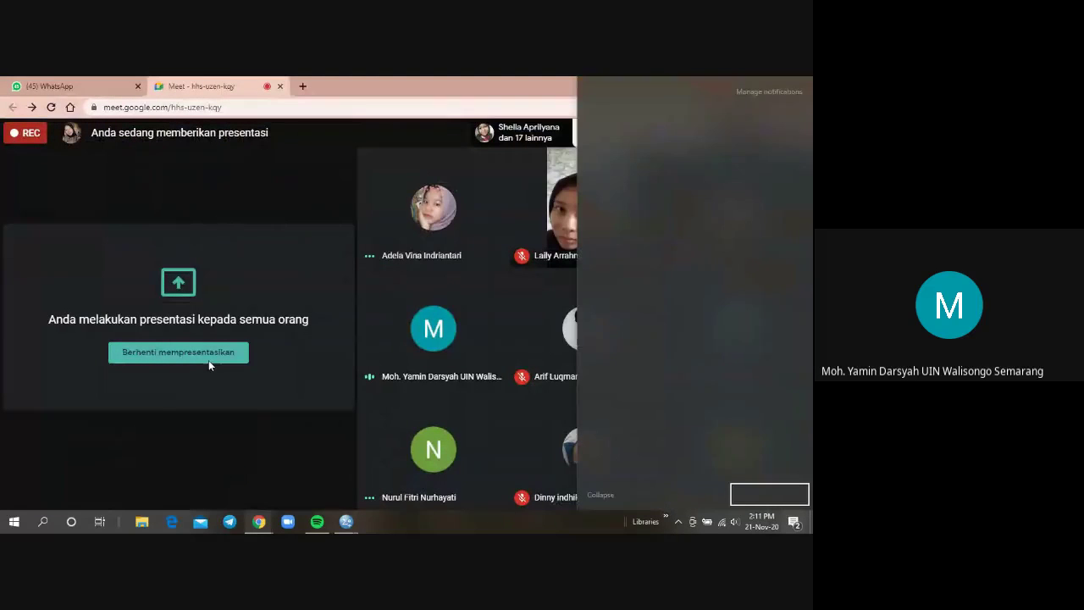
click(208, 362)
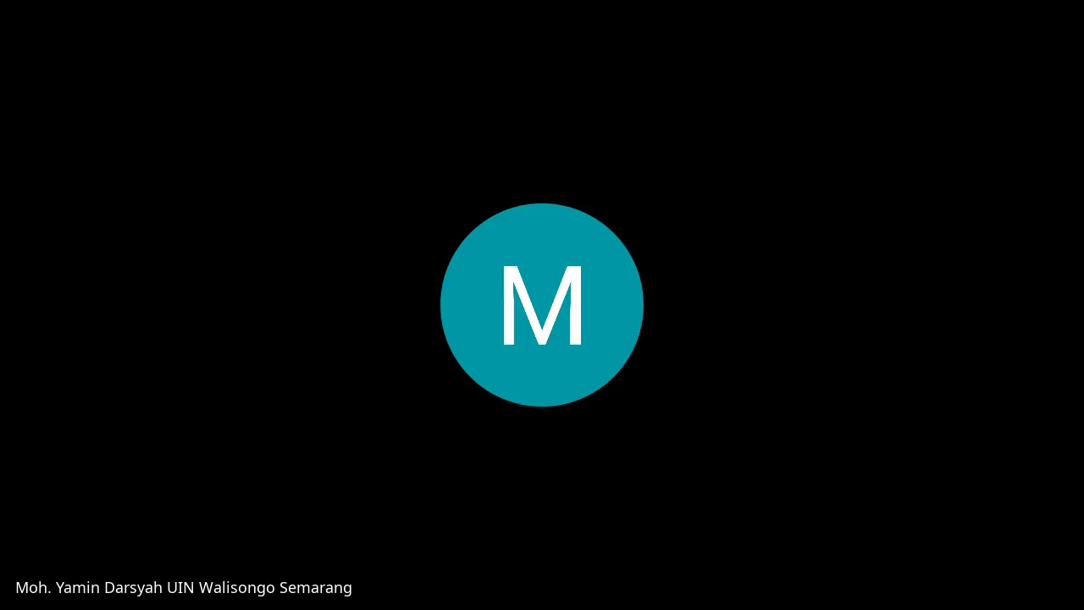